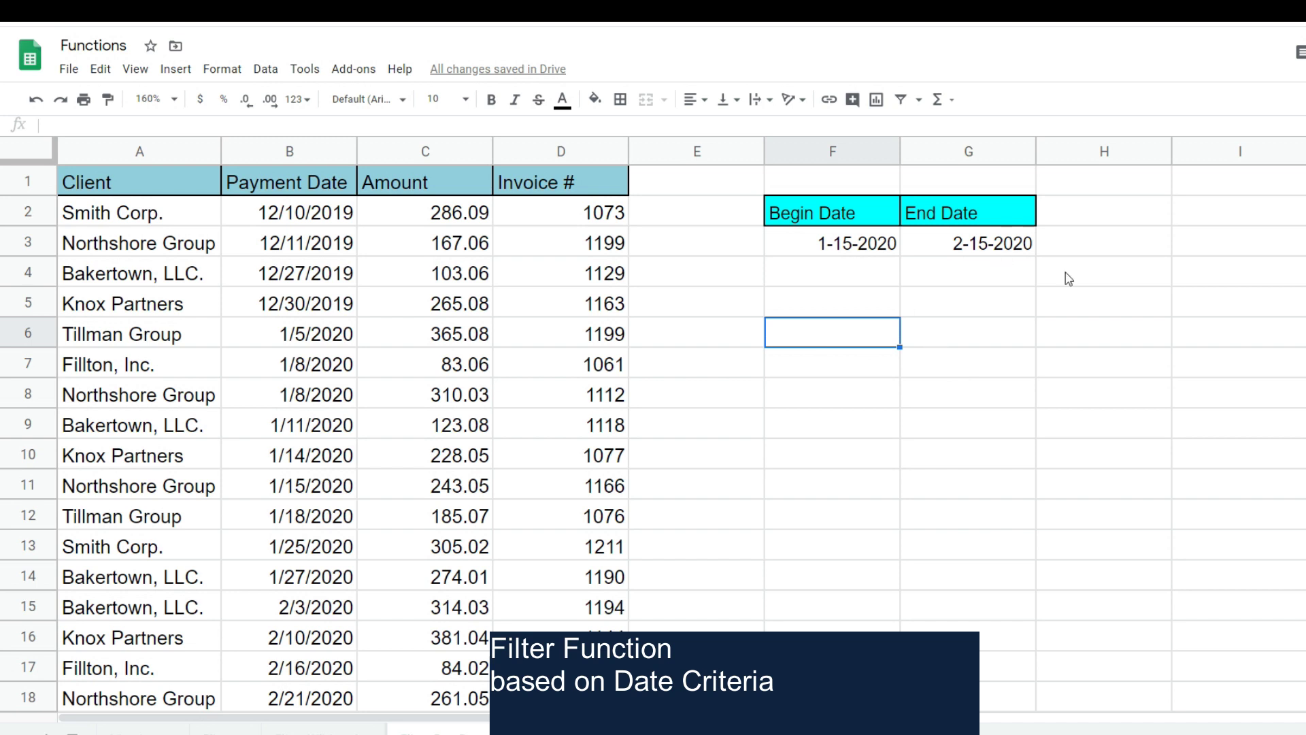
Begin a FILTER formula in F6 with A2:D20 as the source range, followed by a comma
text(=)
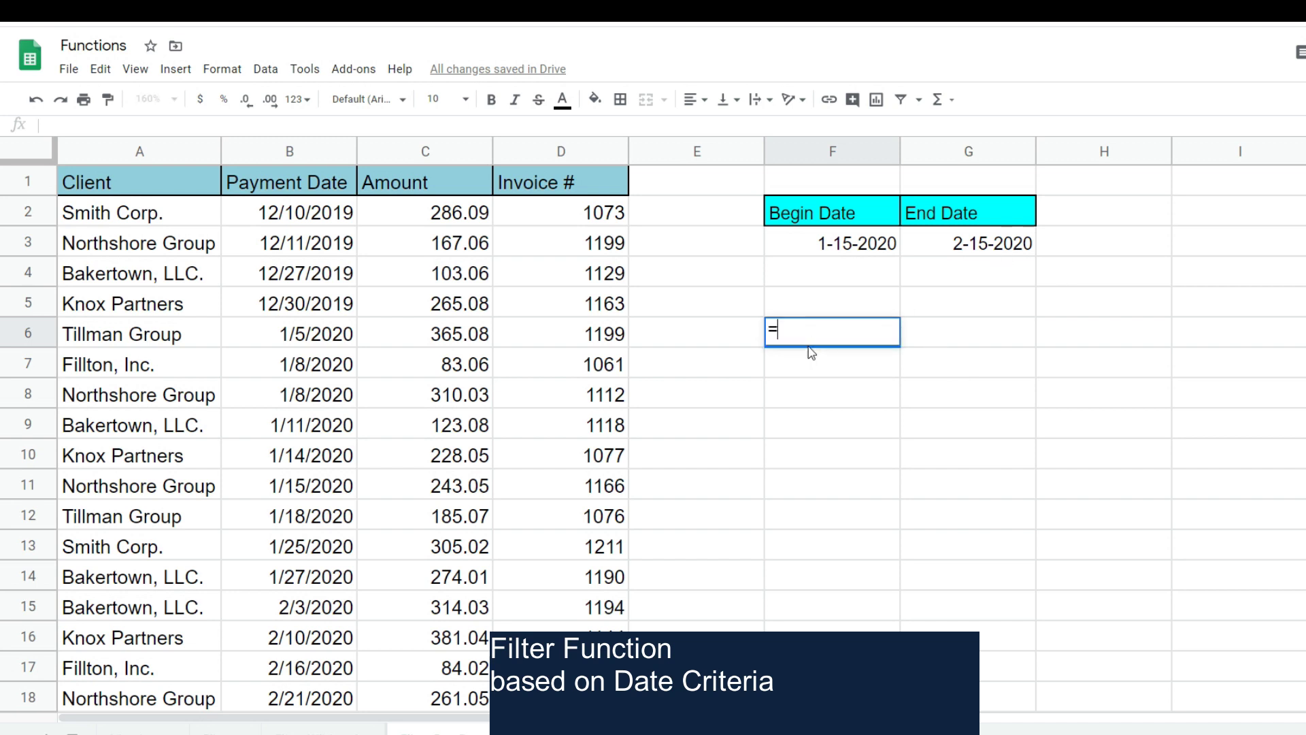
text(Fil)
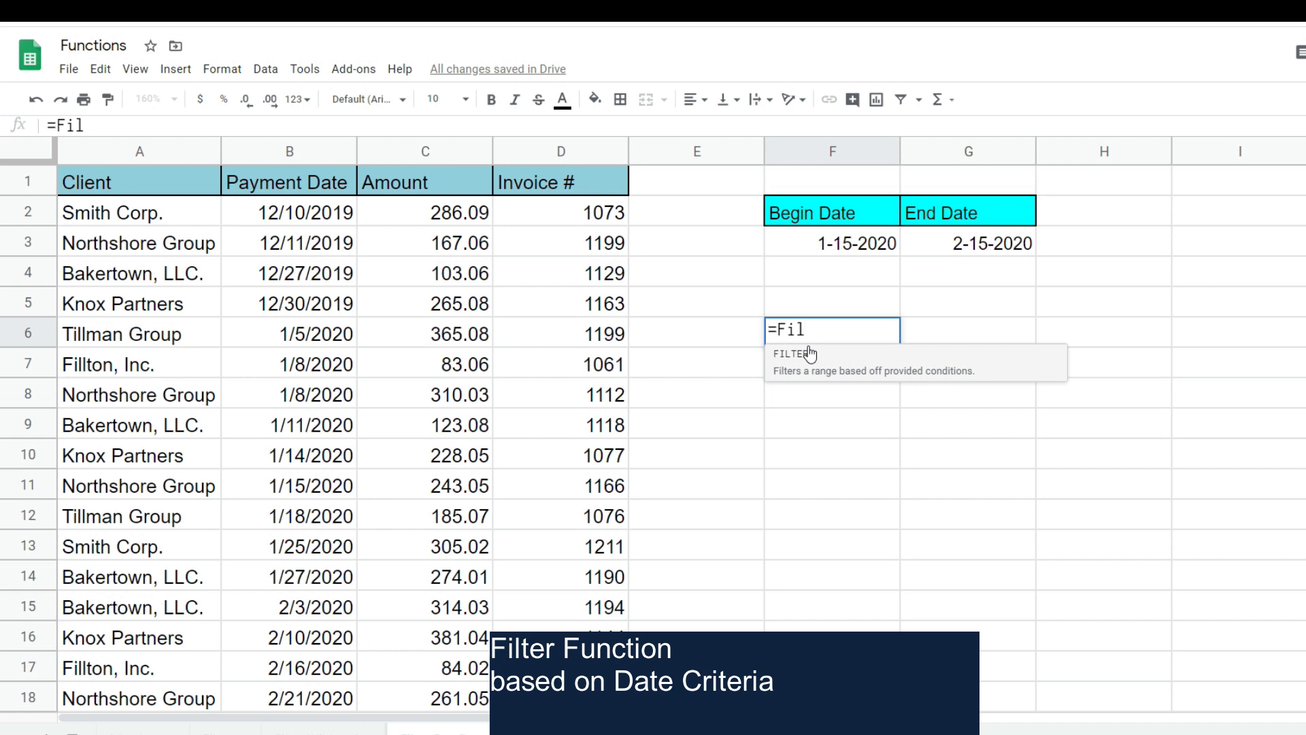
click(809, 354)
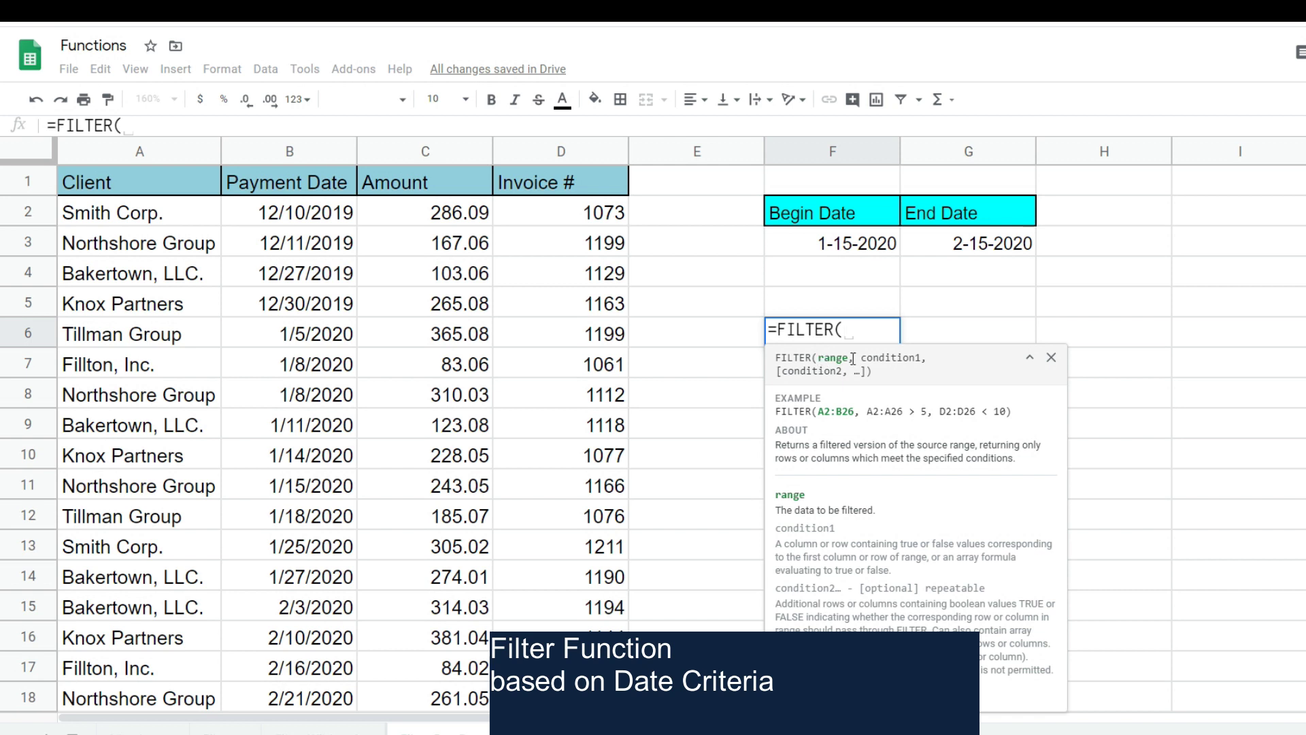
click(154, 217)
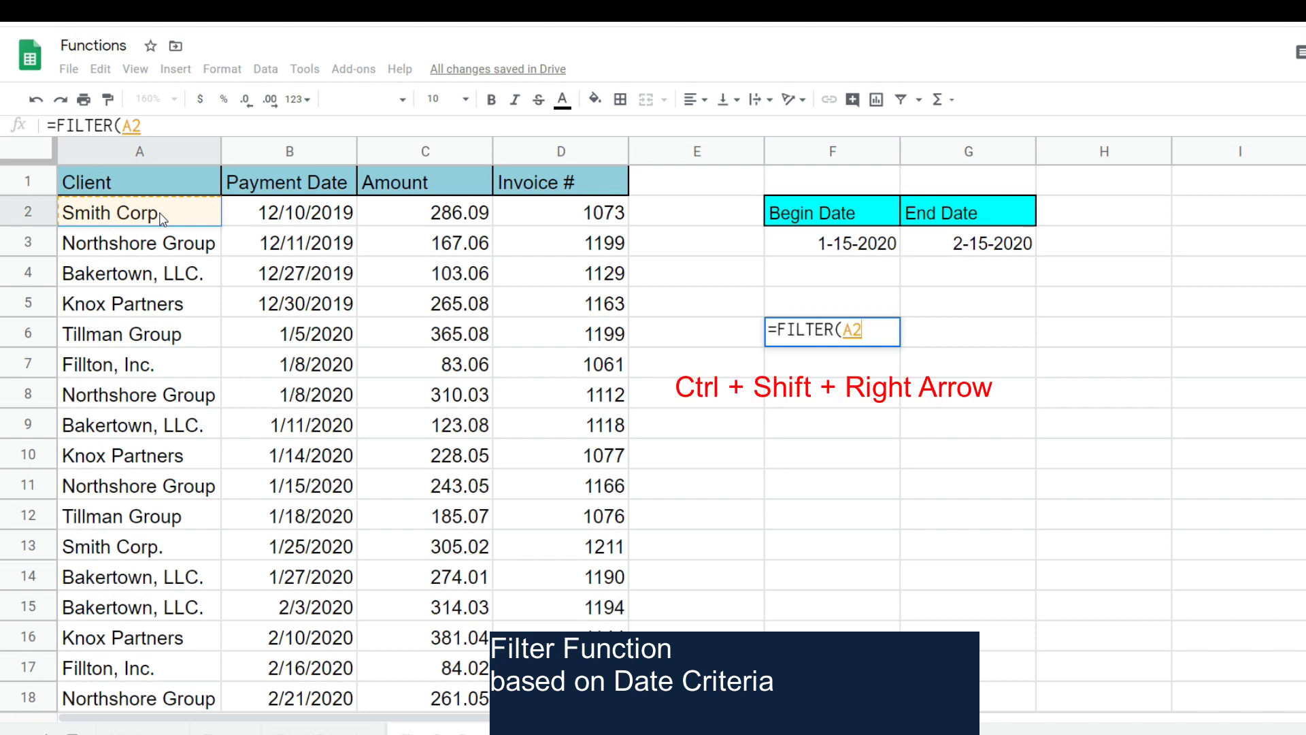
key(ctrl+shift+Right)
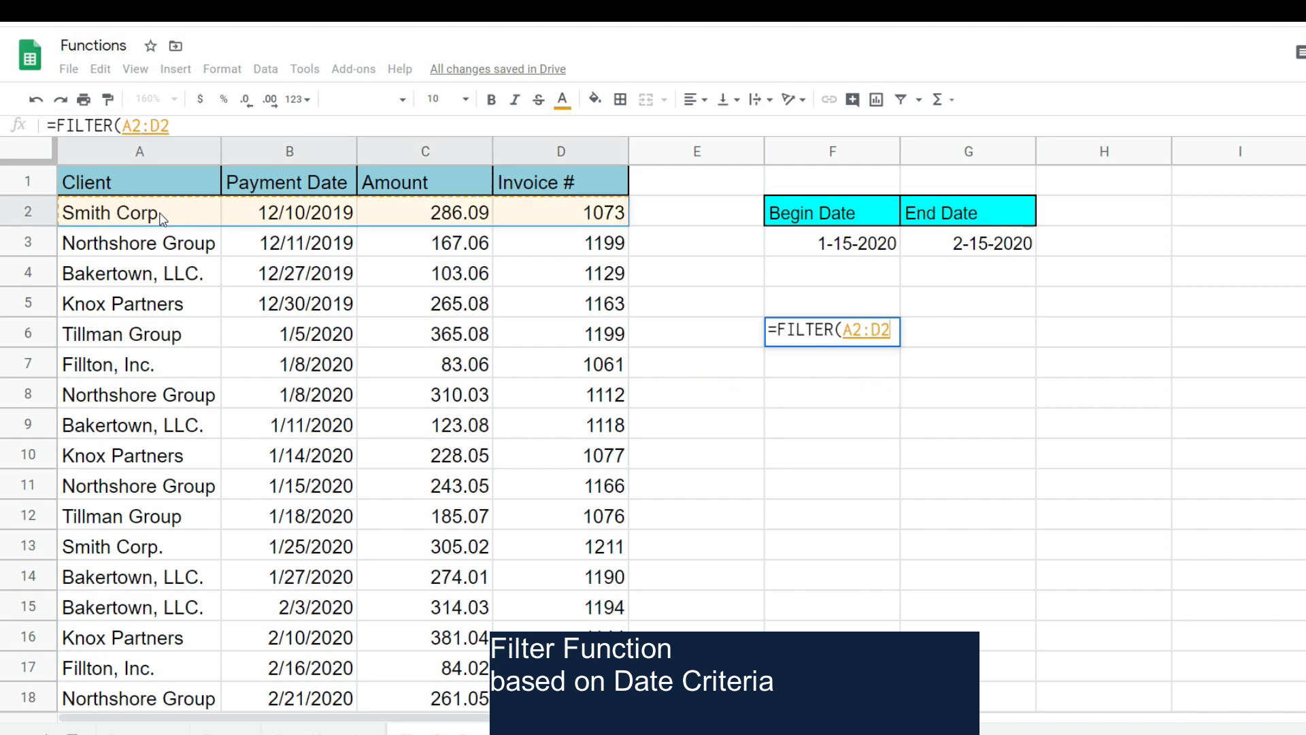
key(ctrl+shift+Down)
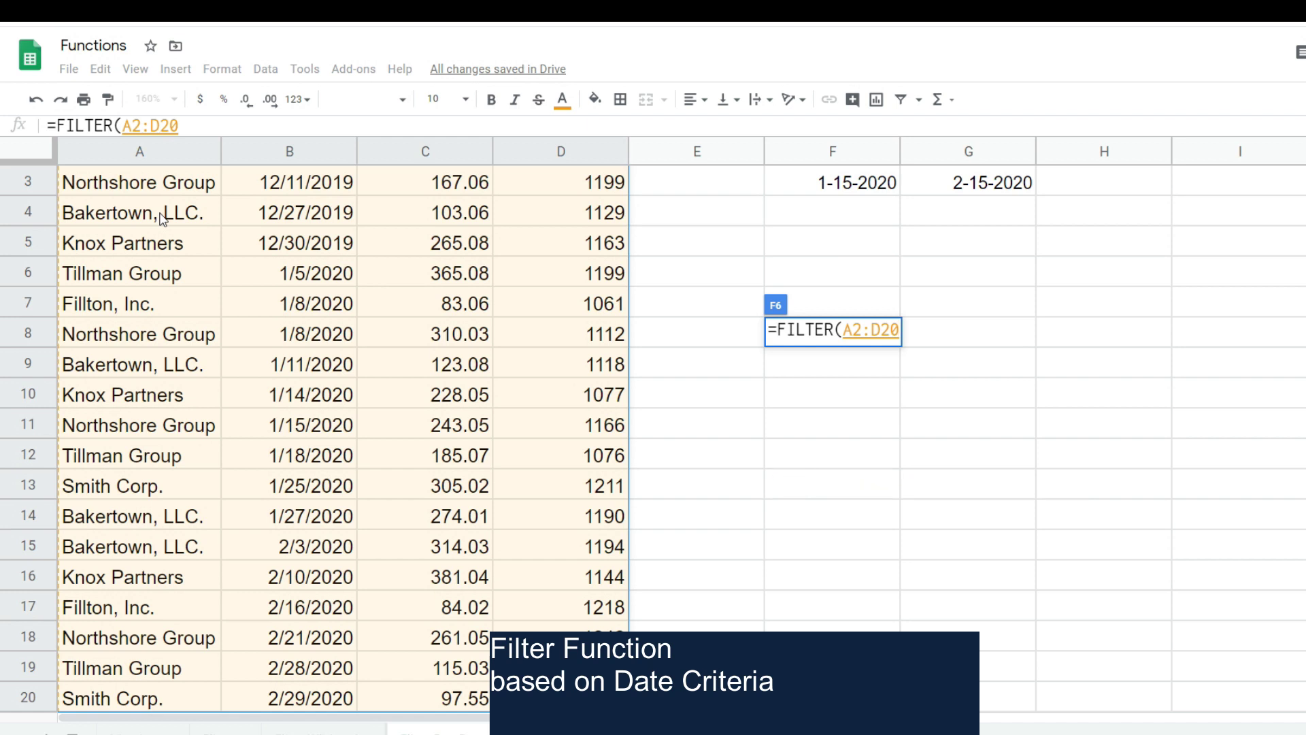
text(,)
scroll(162, 218, up, 1)
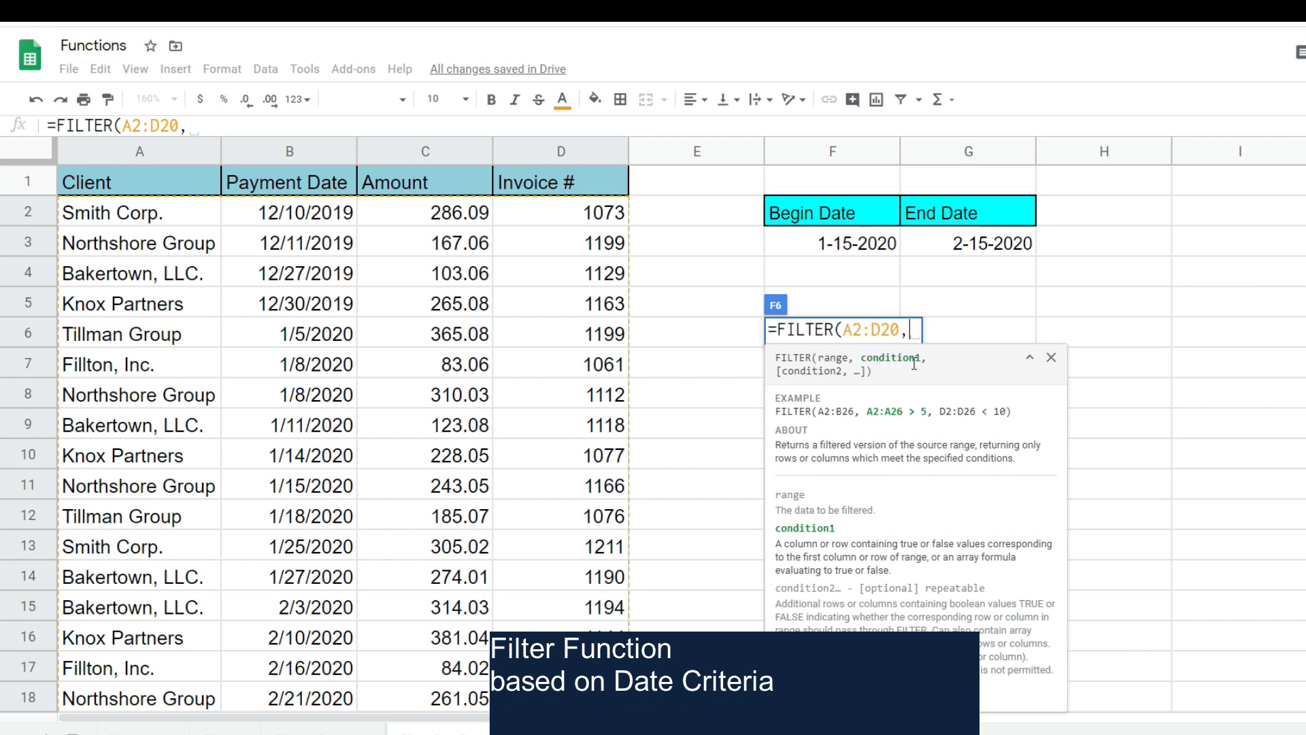
Add the first condition B2:B20>=F3 to keep payments on or after the Begin Date
click(287, 215)
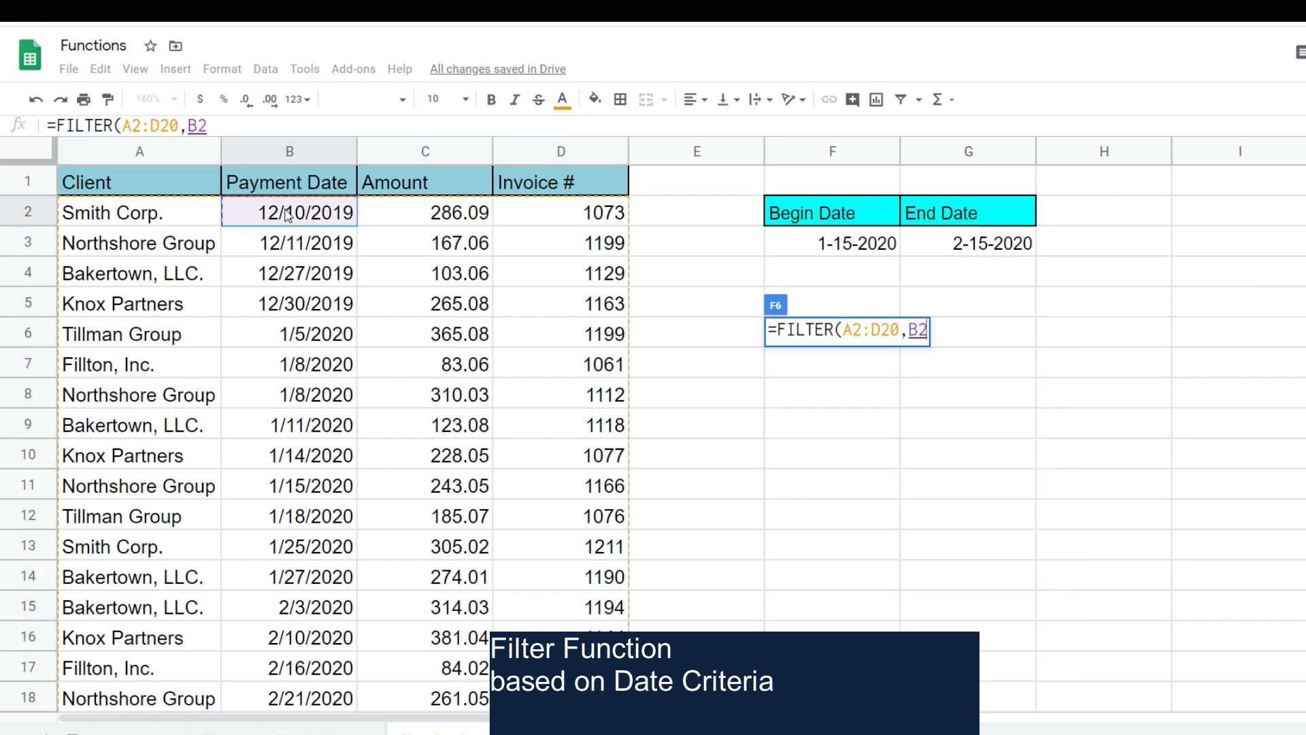
key(ctrl+shift+Down)
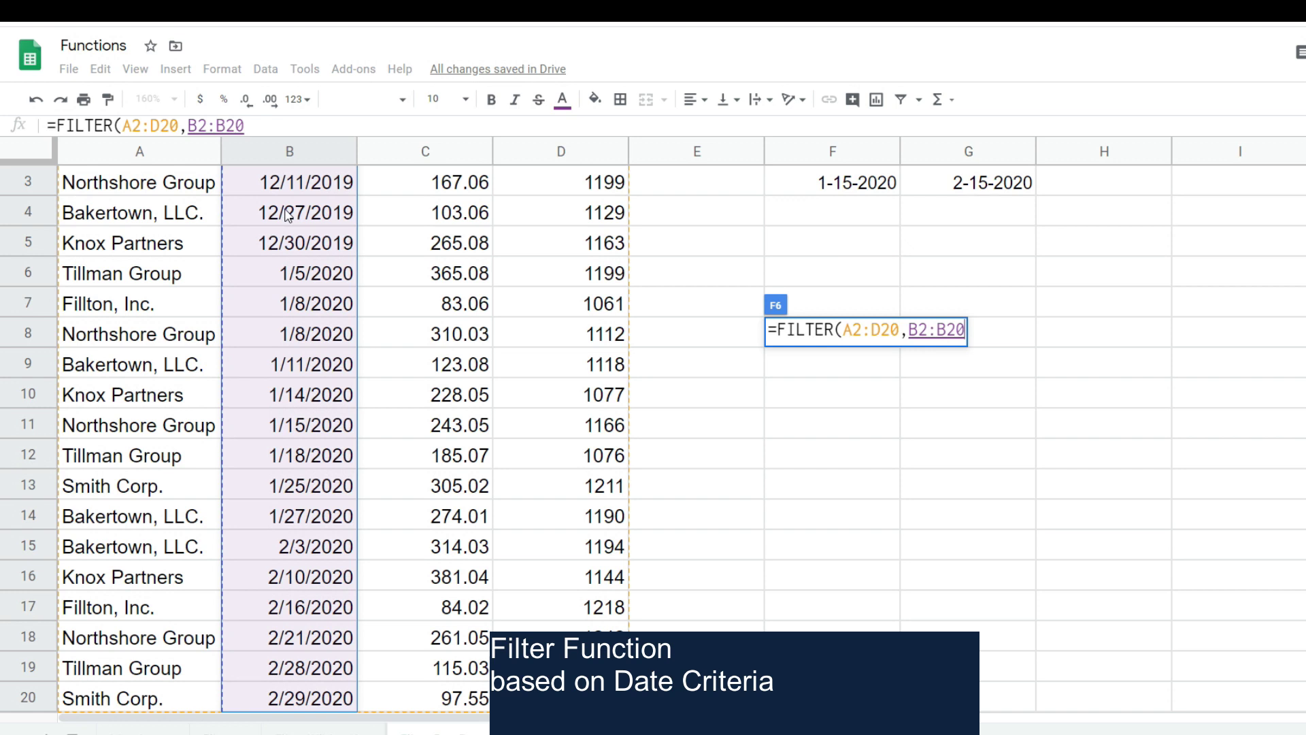
text(>=)
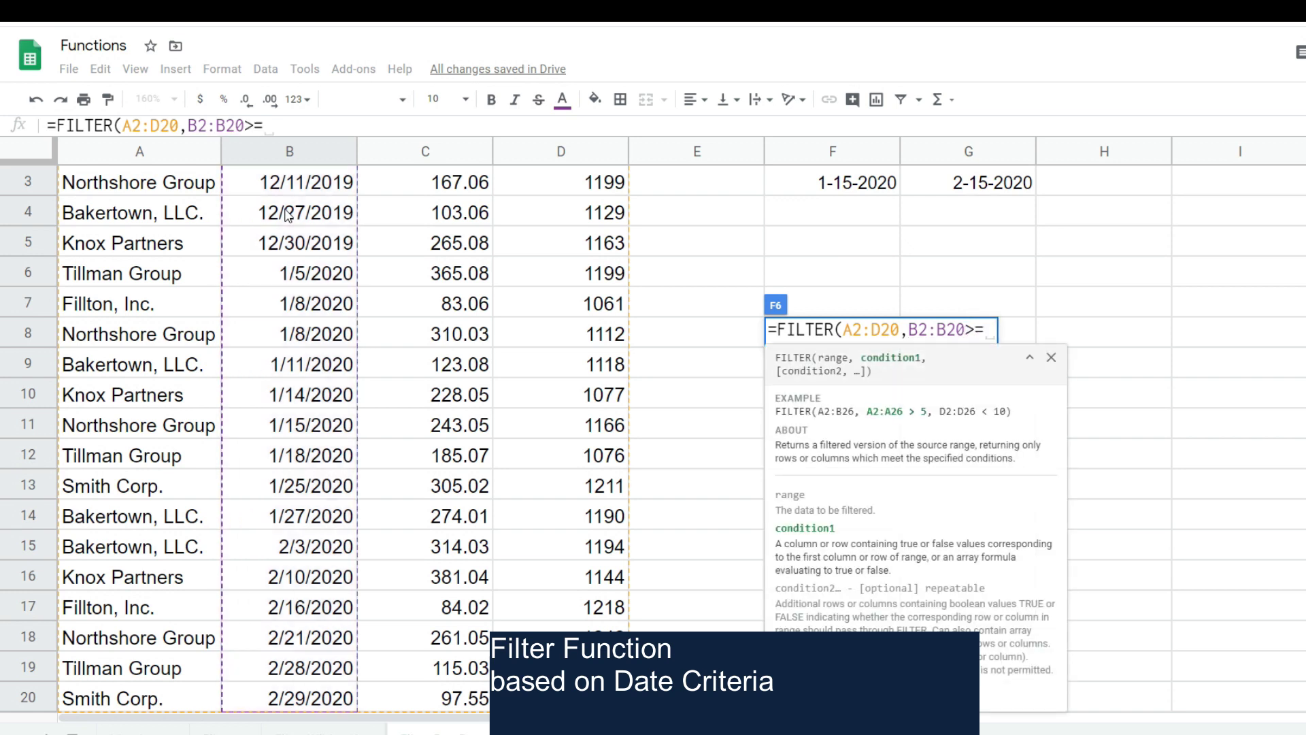
scroll(287, 215, up, 1)
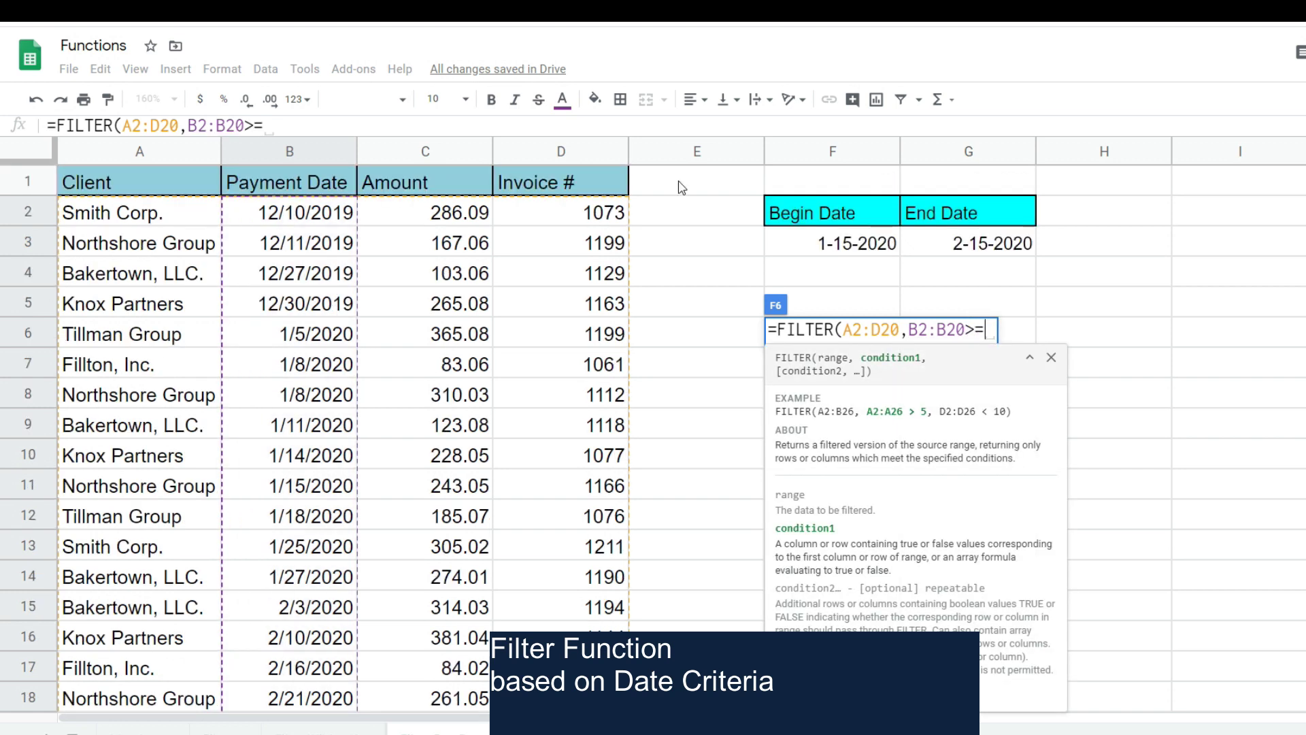
click(875, 245)
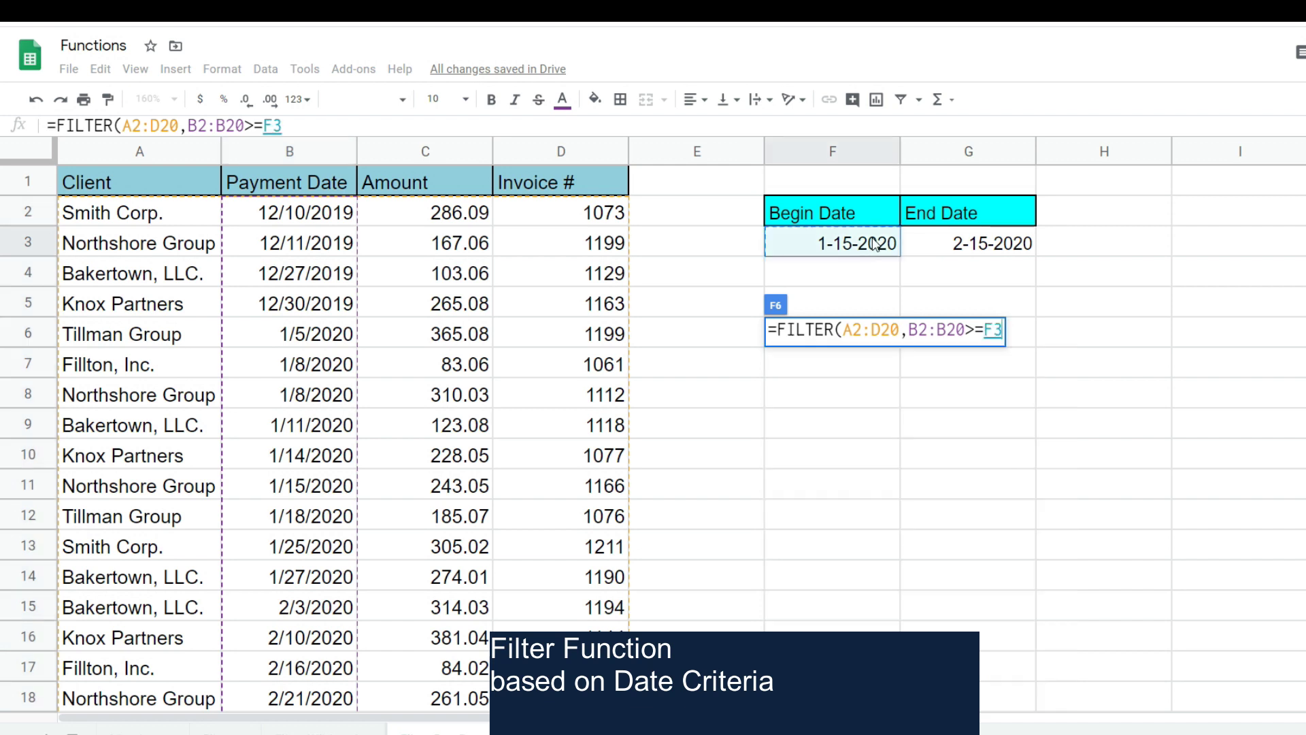
text(,)
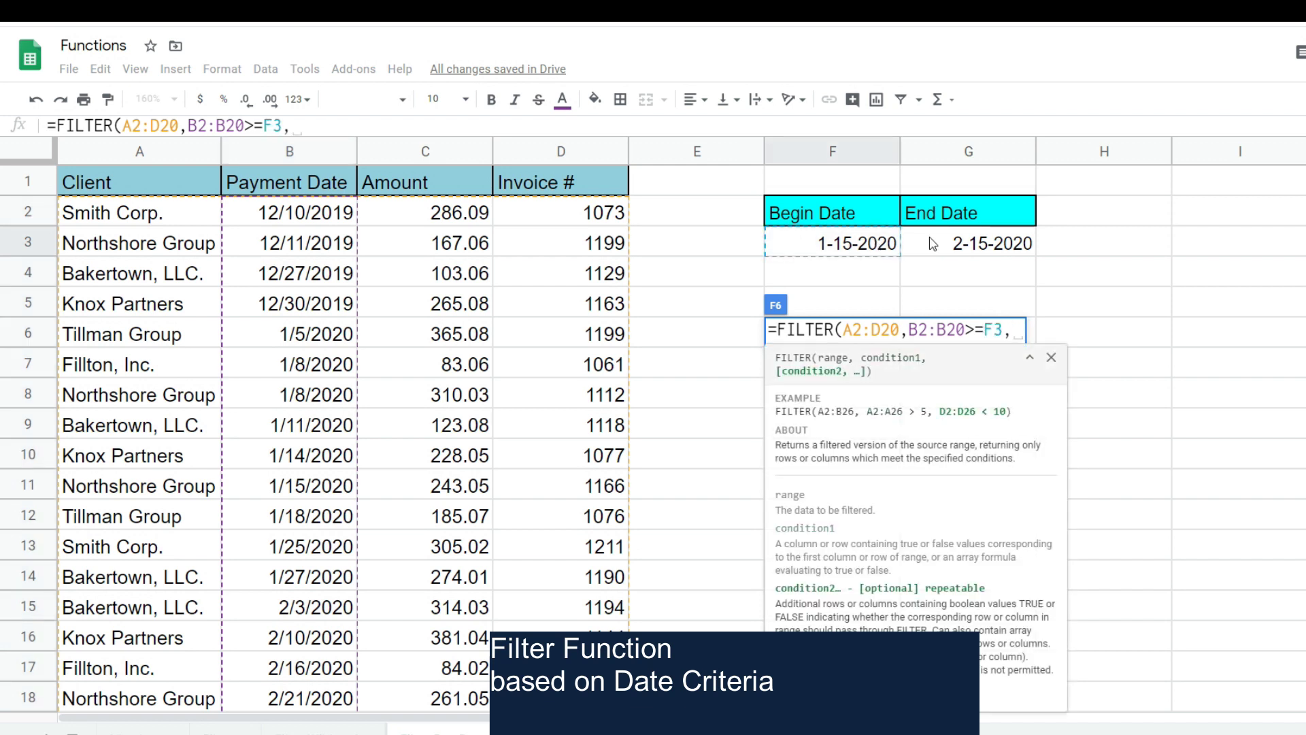
Add the condition B2:B20<=G3, close the formula and commit, then return to F6
drag(965, 330, 910, 330)
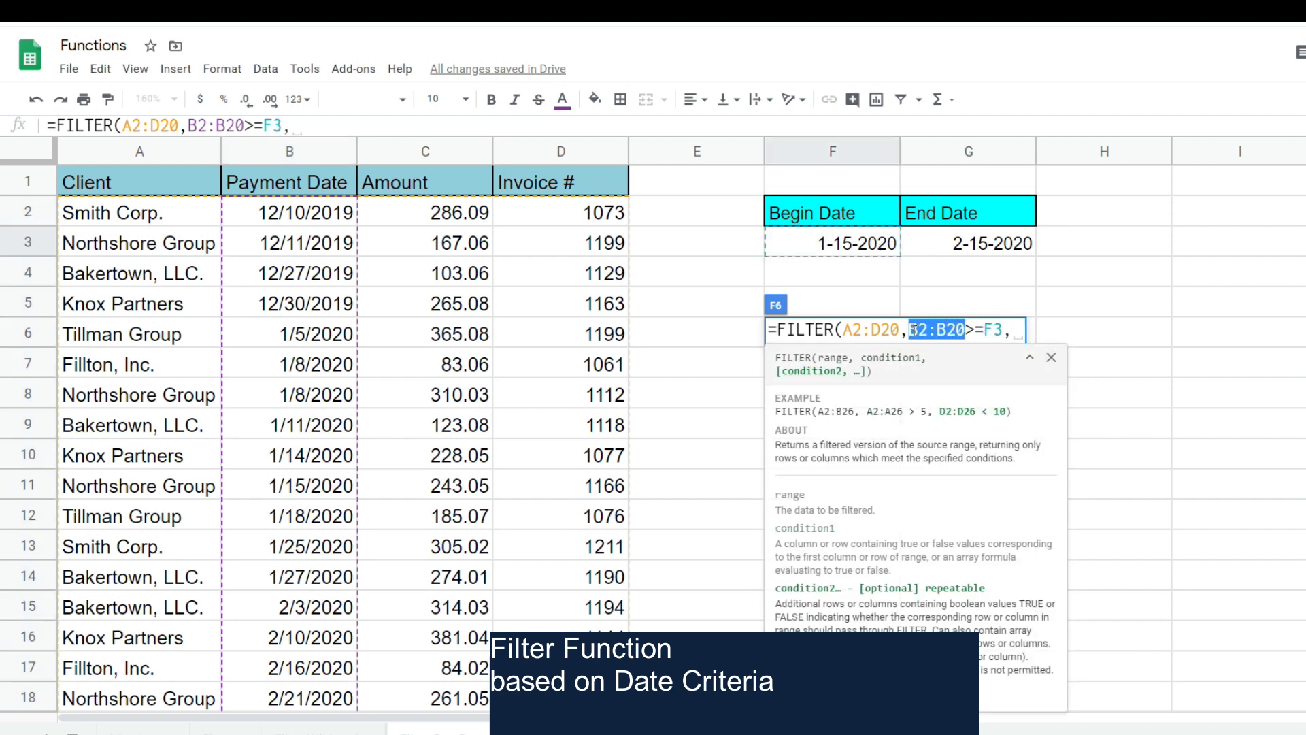
right_click(915, 331)
click(951, 391)
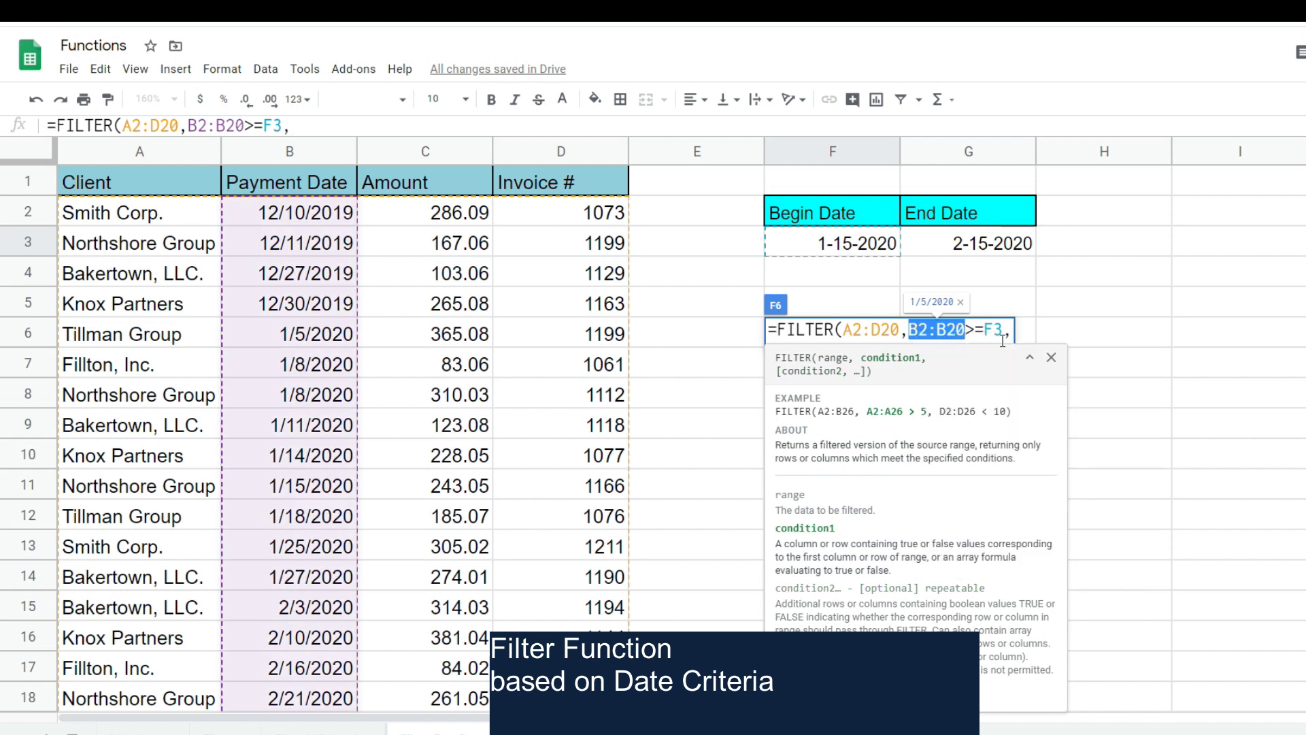
click(1011, 332)
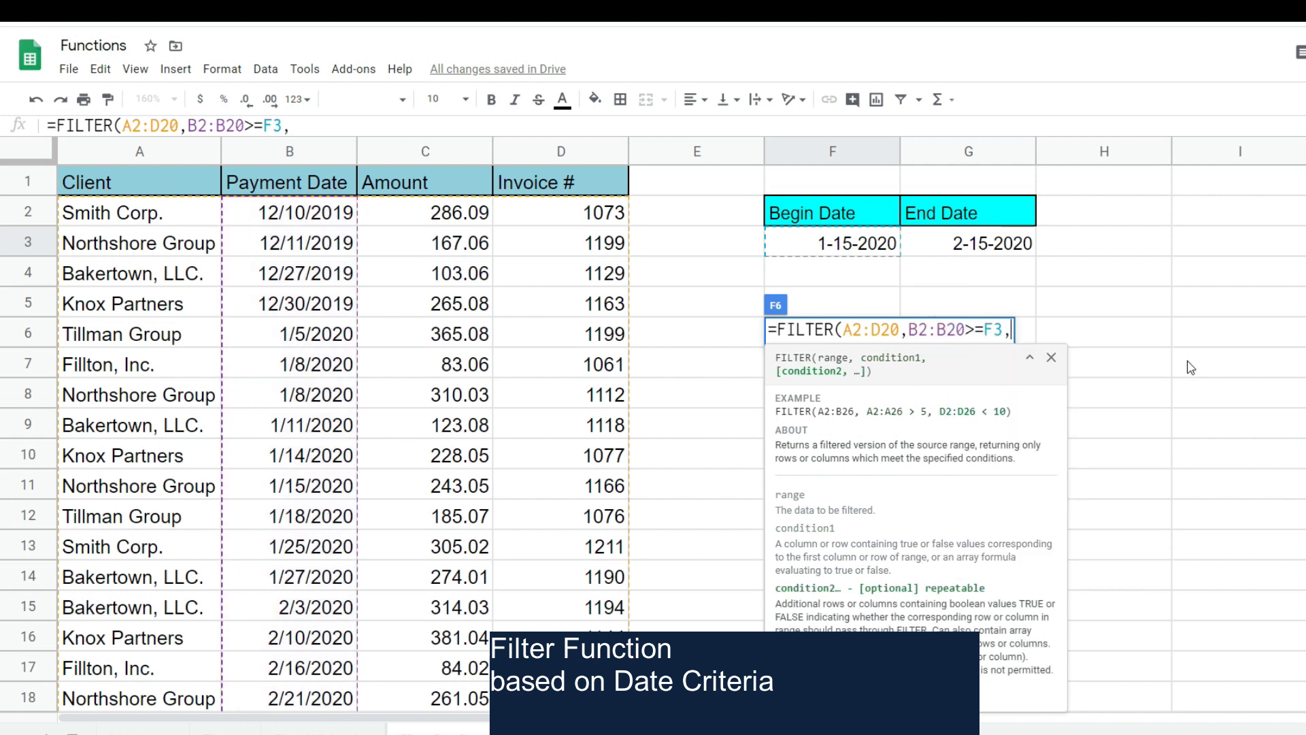
key(ctrl+v)
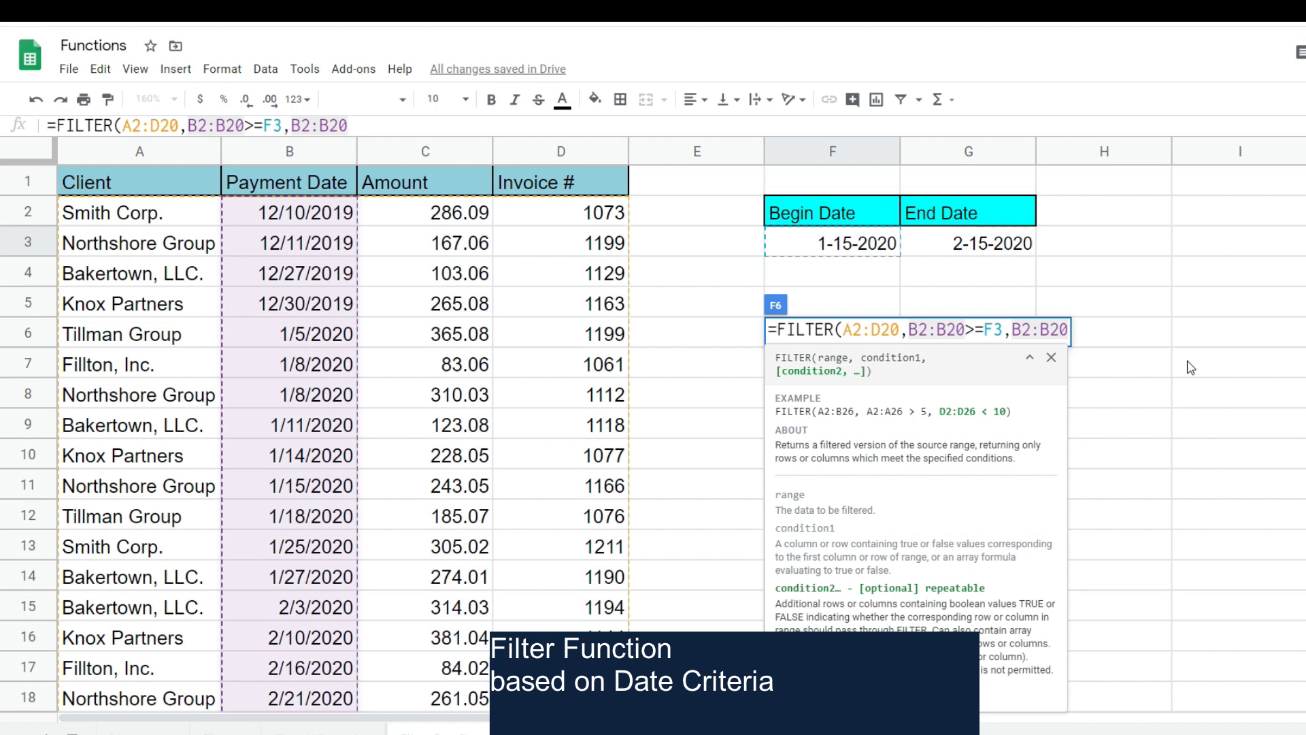
text(<)
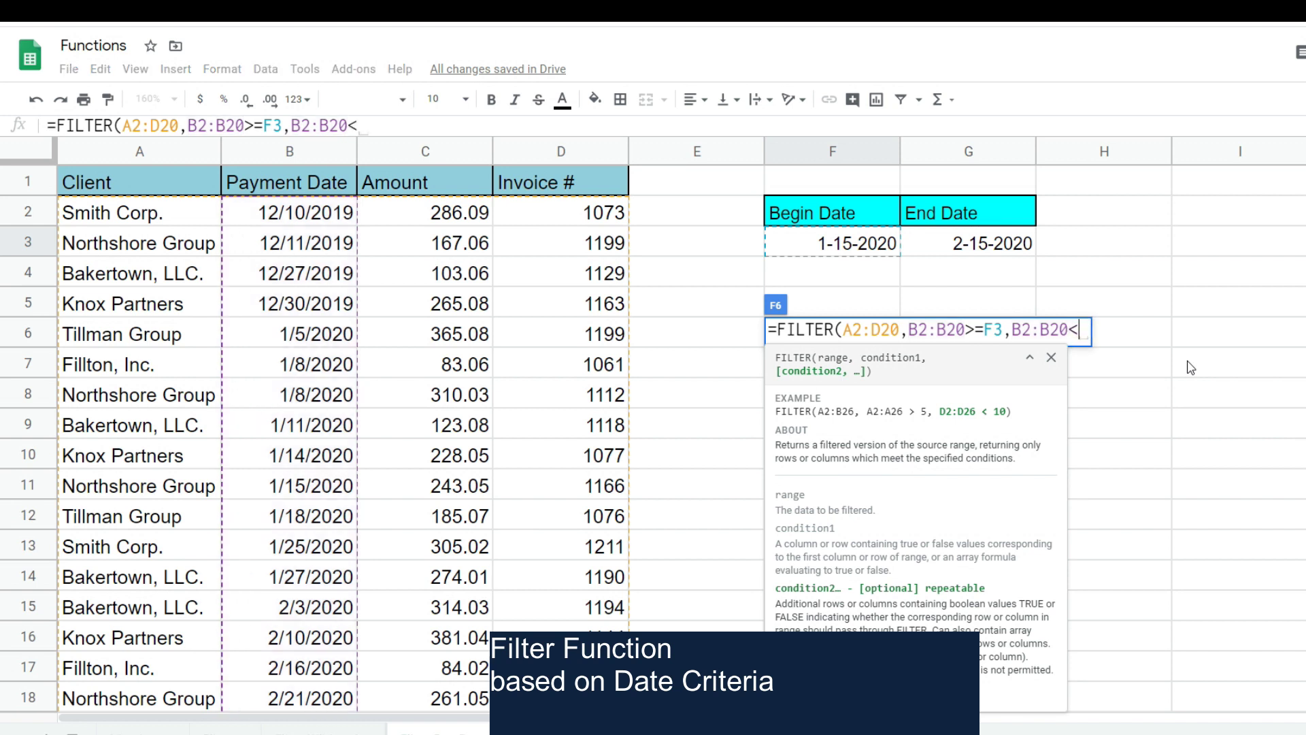
text(=)
click(997, 246)
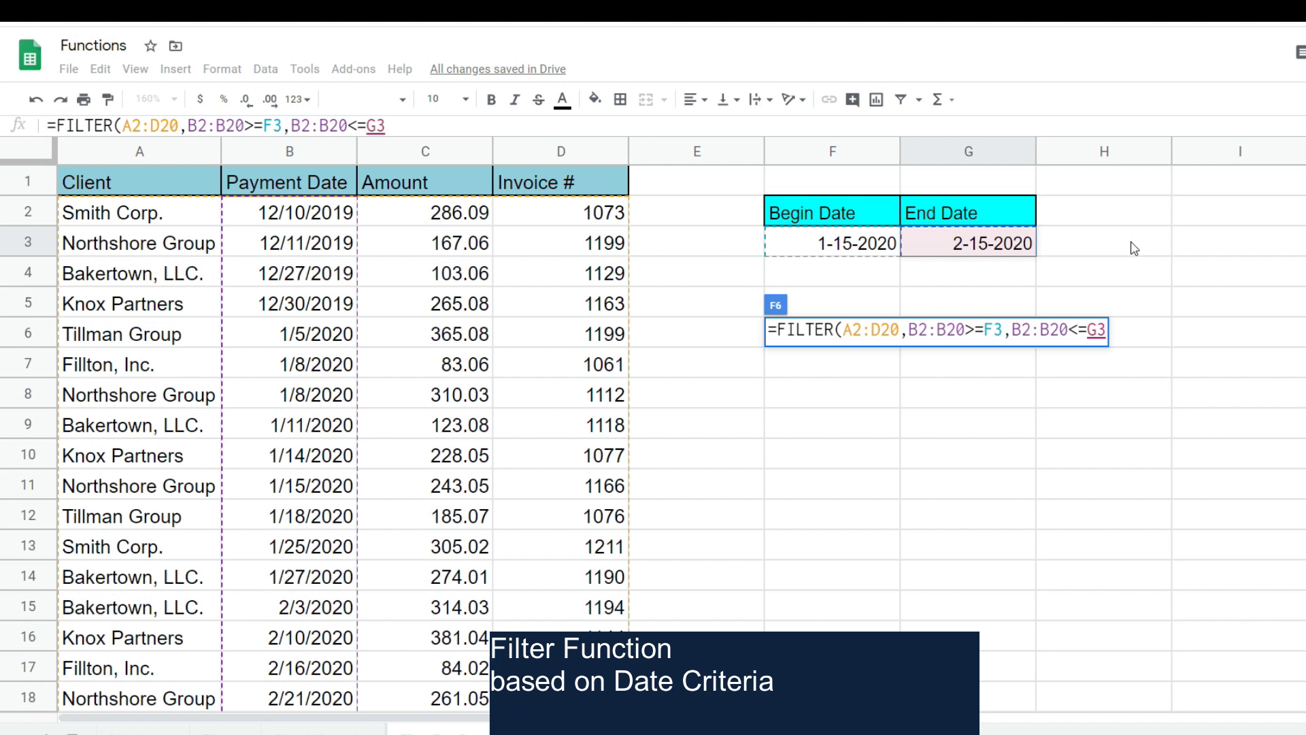
text())
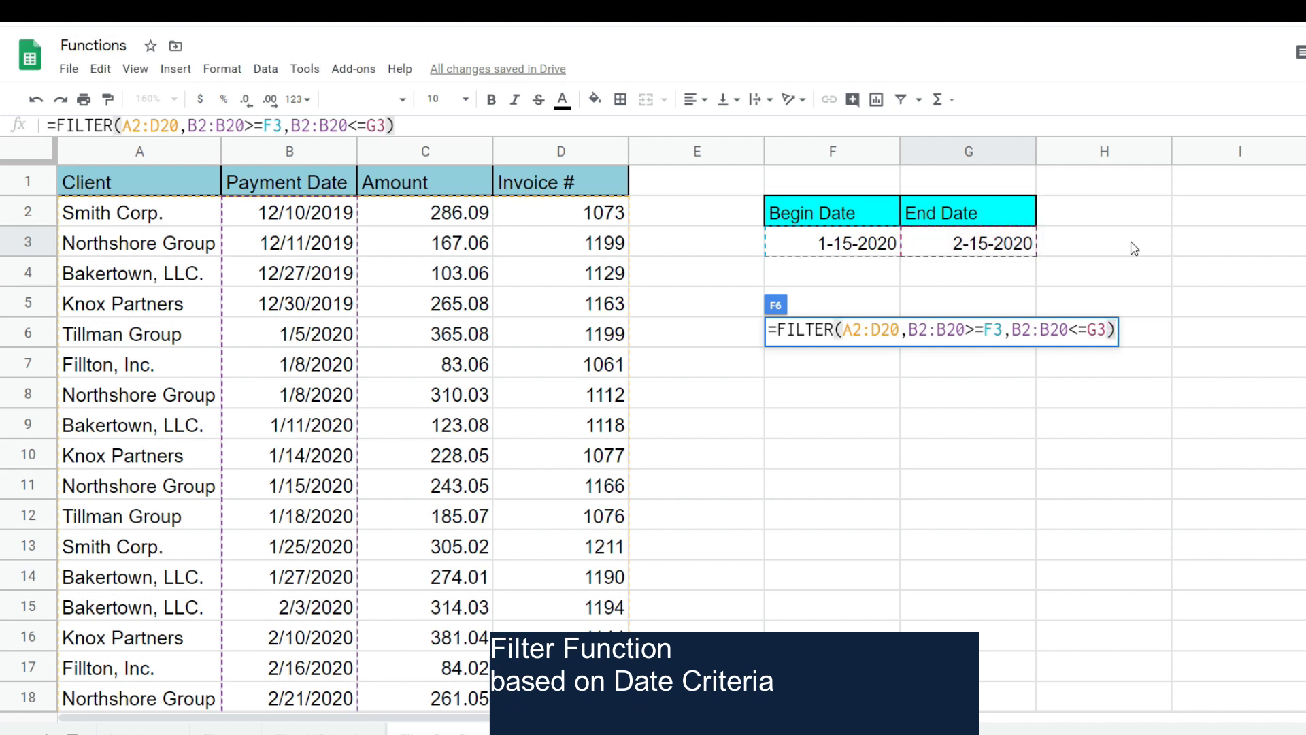
key(Return)
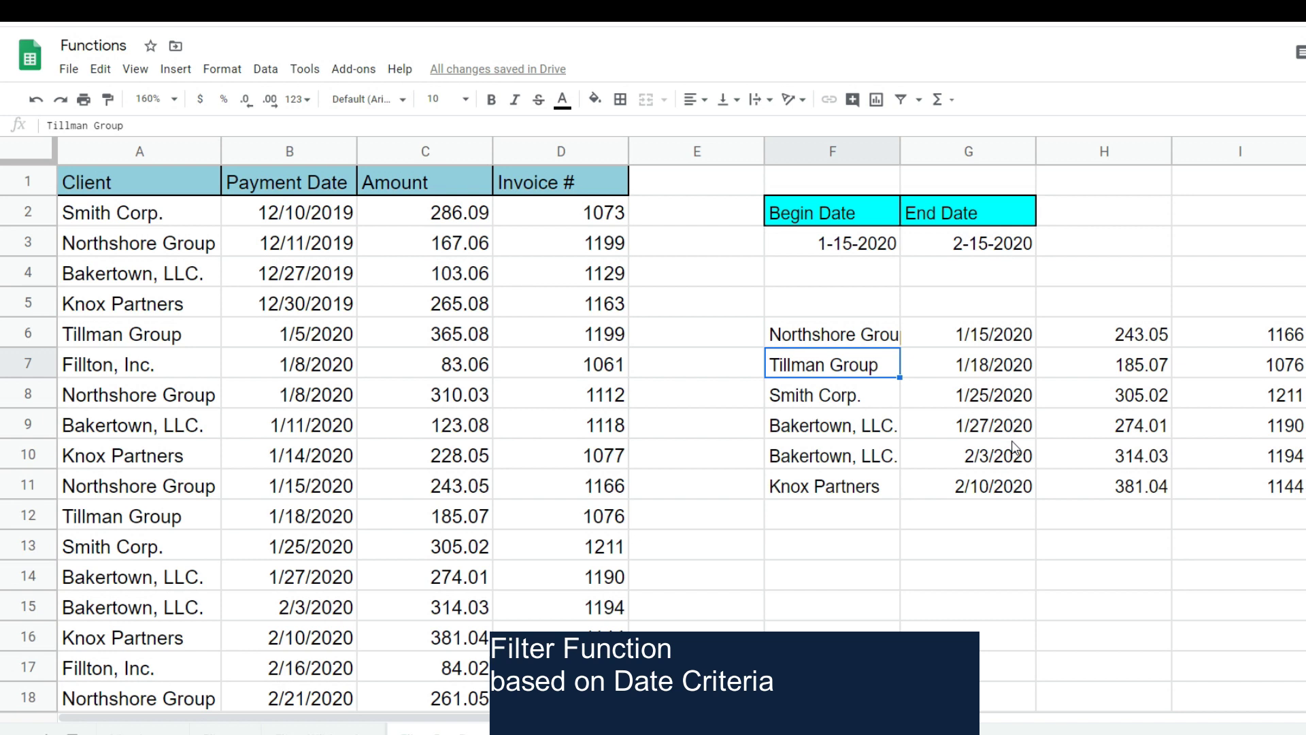
key(Up)
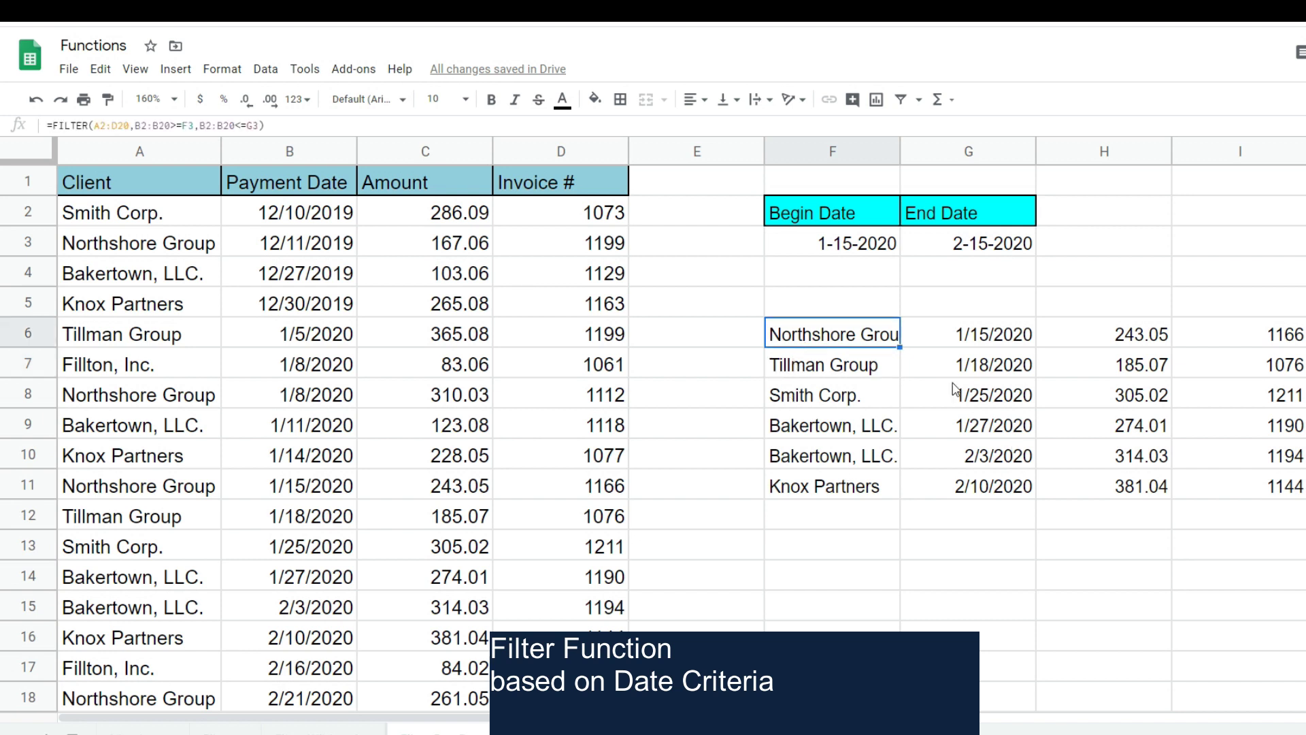
Clear F6 and start a new formula =FILTER(A2:D20,MONTH( in its place
key(Delete)
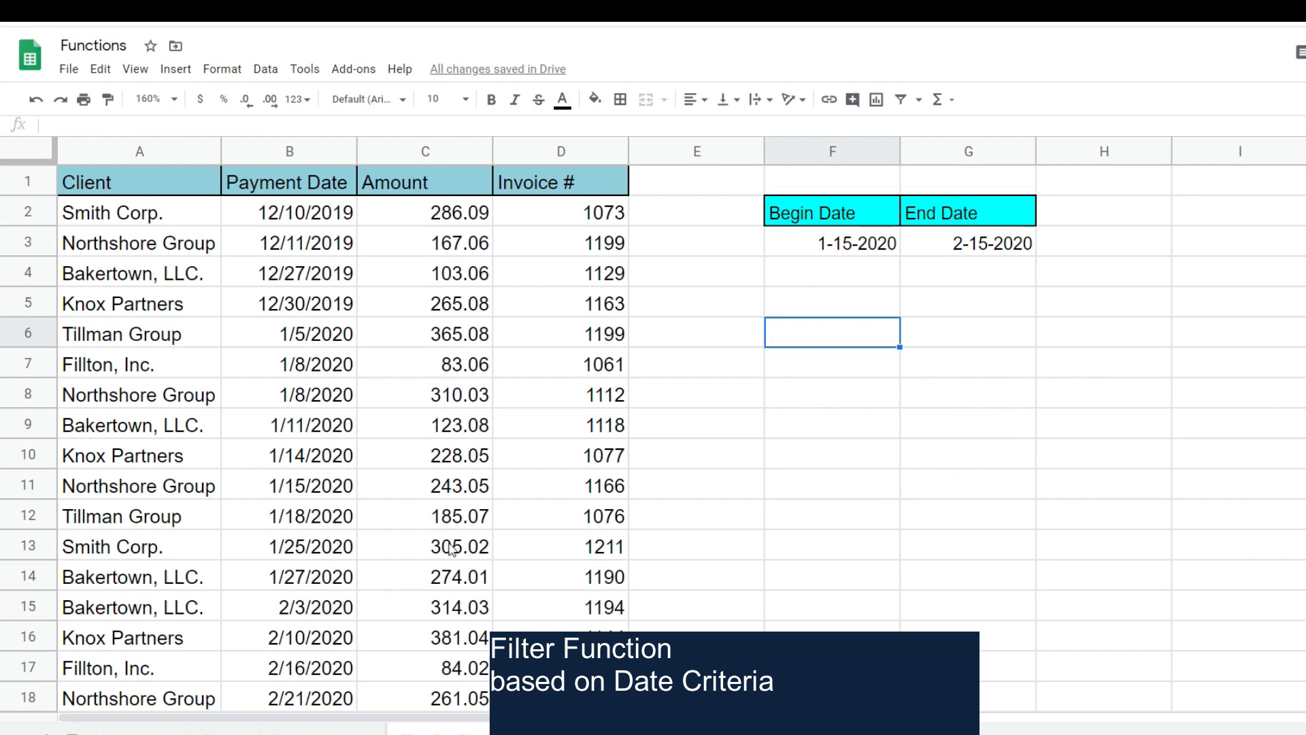
text(=F)
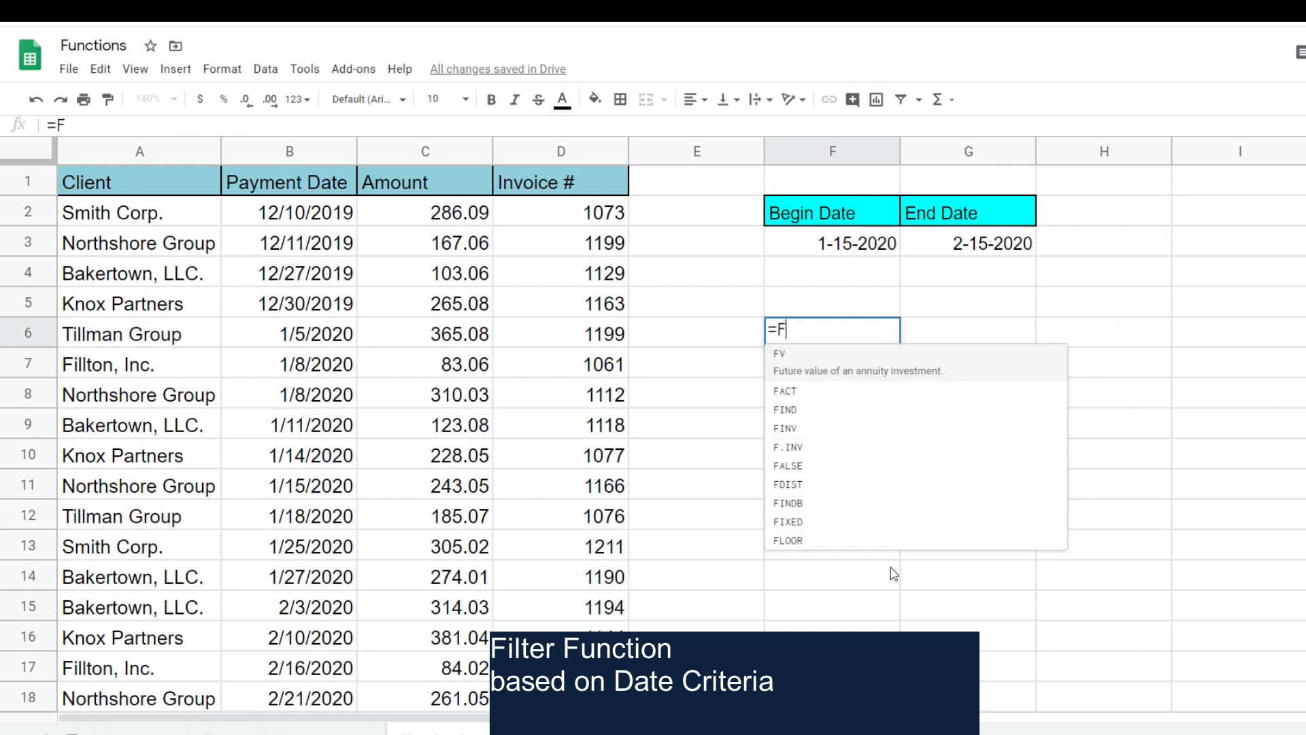
text(ilter()
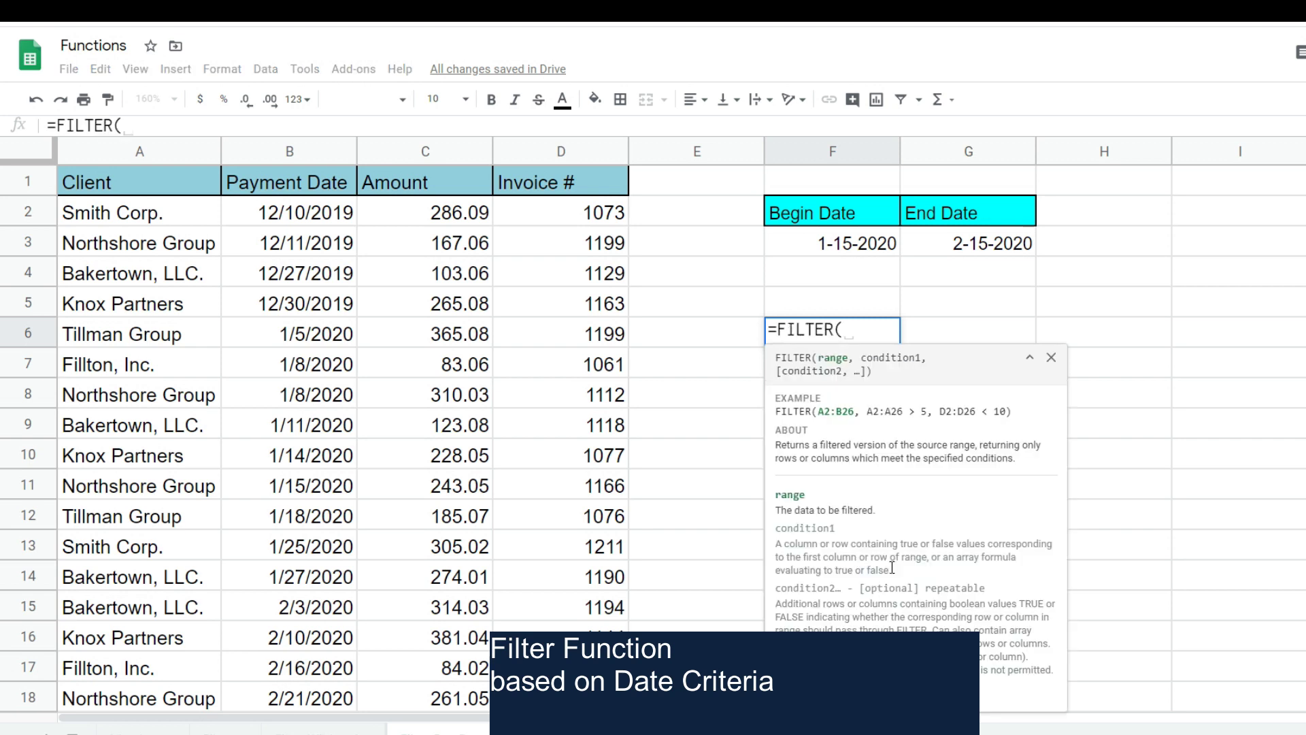
click(161, 227)
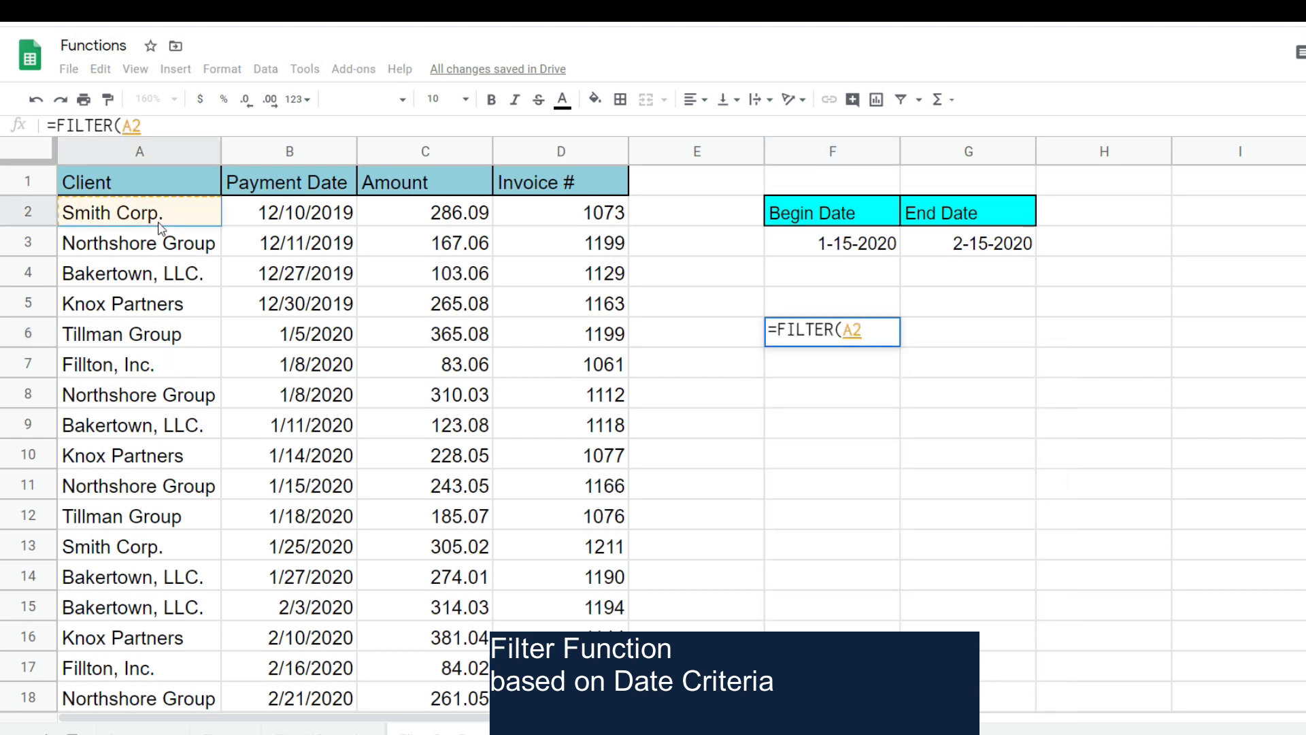
key(ctrl+shift+Right)
key(ctrl+shift+Down)
text(,)
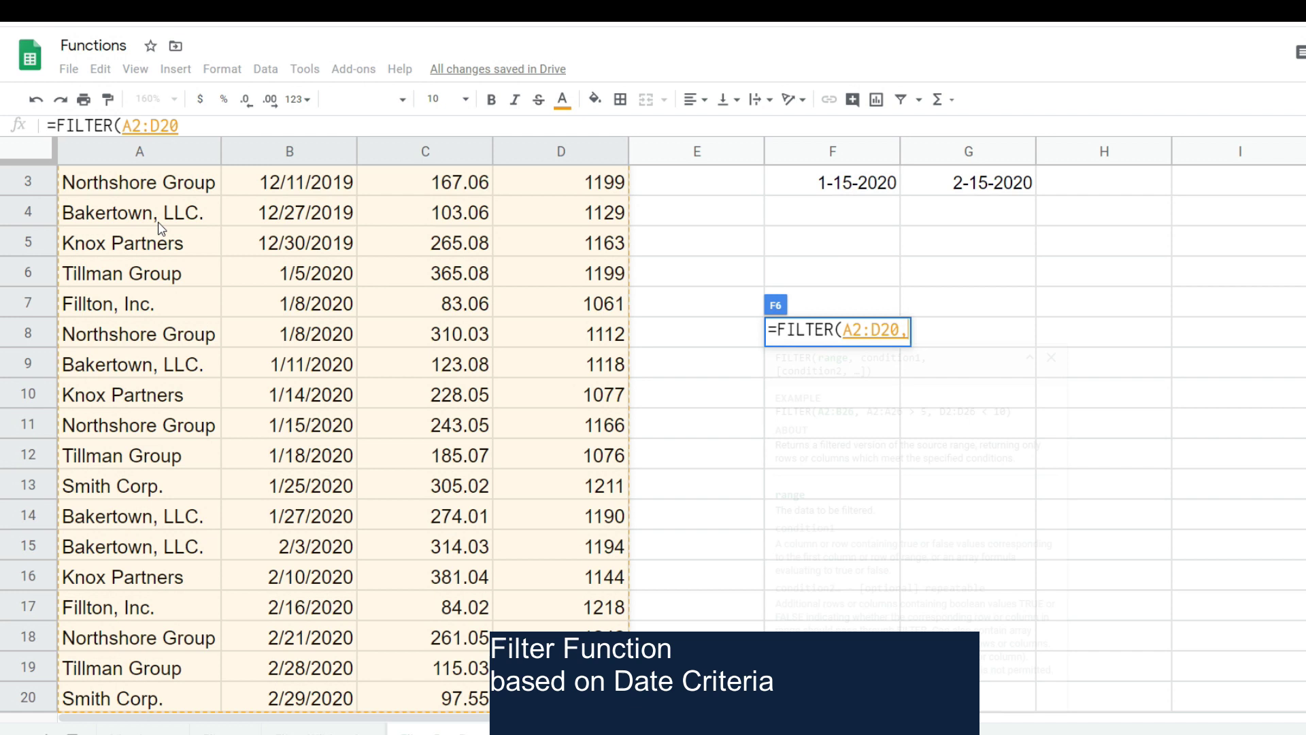
text(Mont)
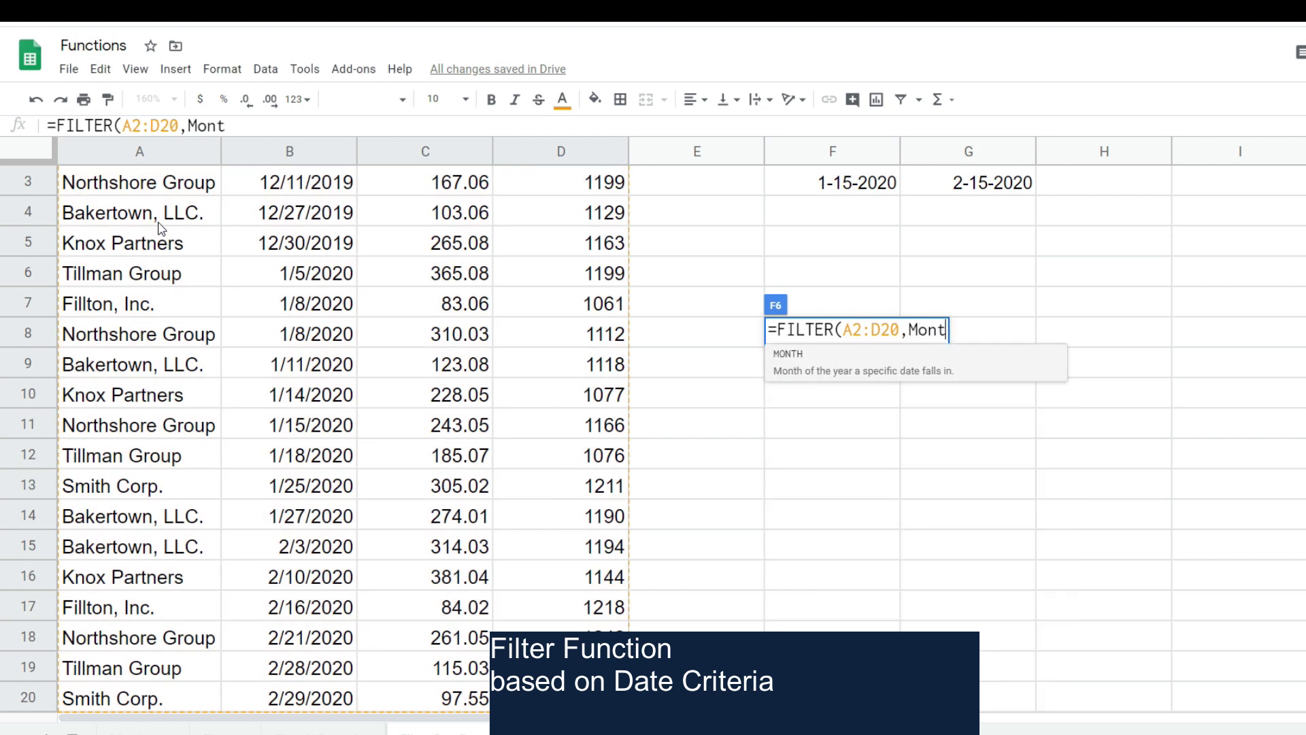
key(Tab)
scroll(161, 228, up, 1)
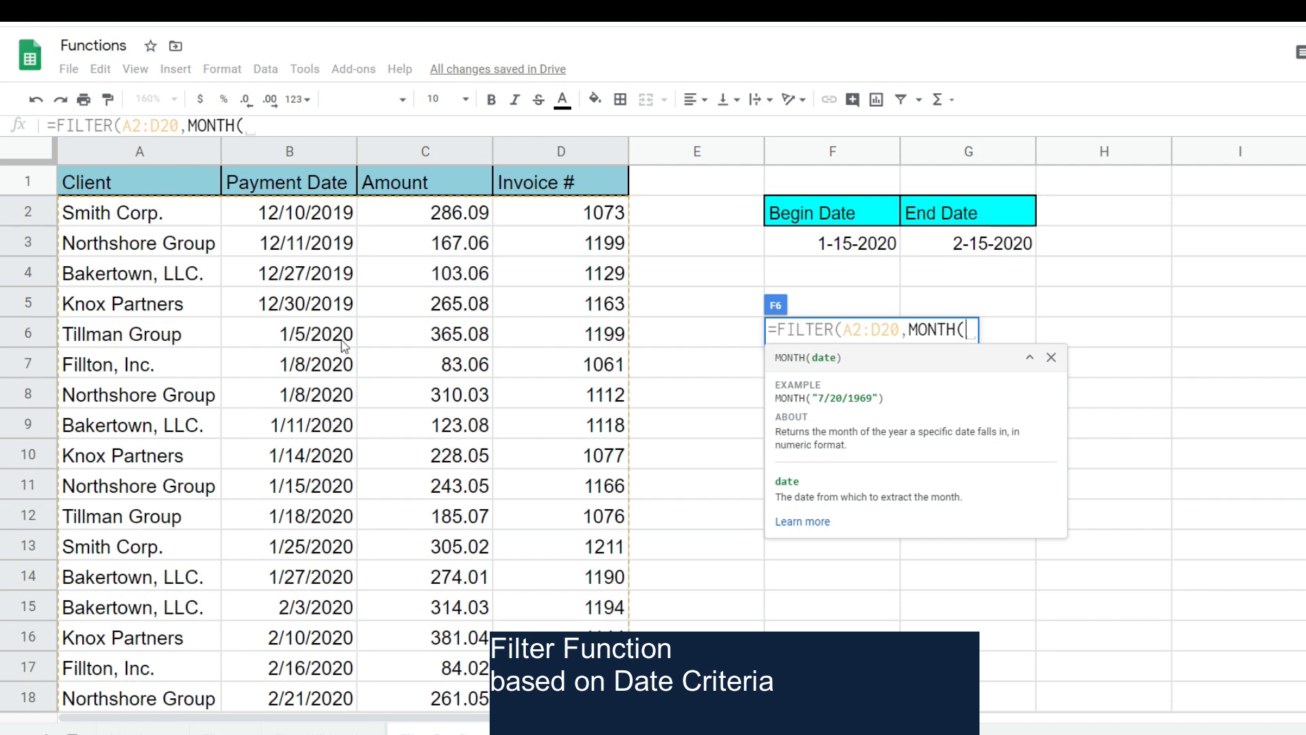
Finish the condition as MONTH(B2:B20)=1 and commit, listing the nine January payments
click(329, 221)
key(ctrl+shift+Down)
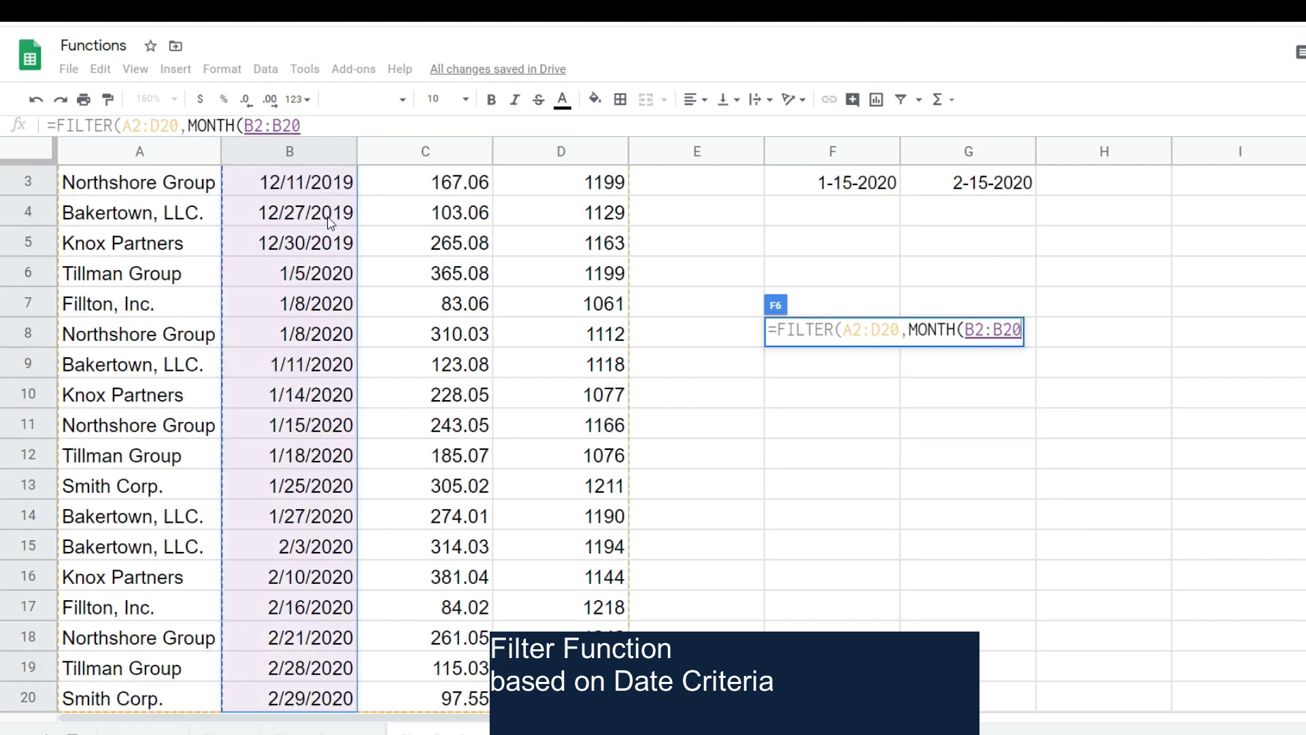
text())
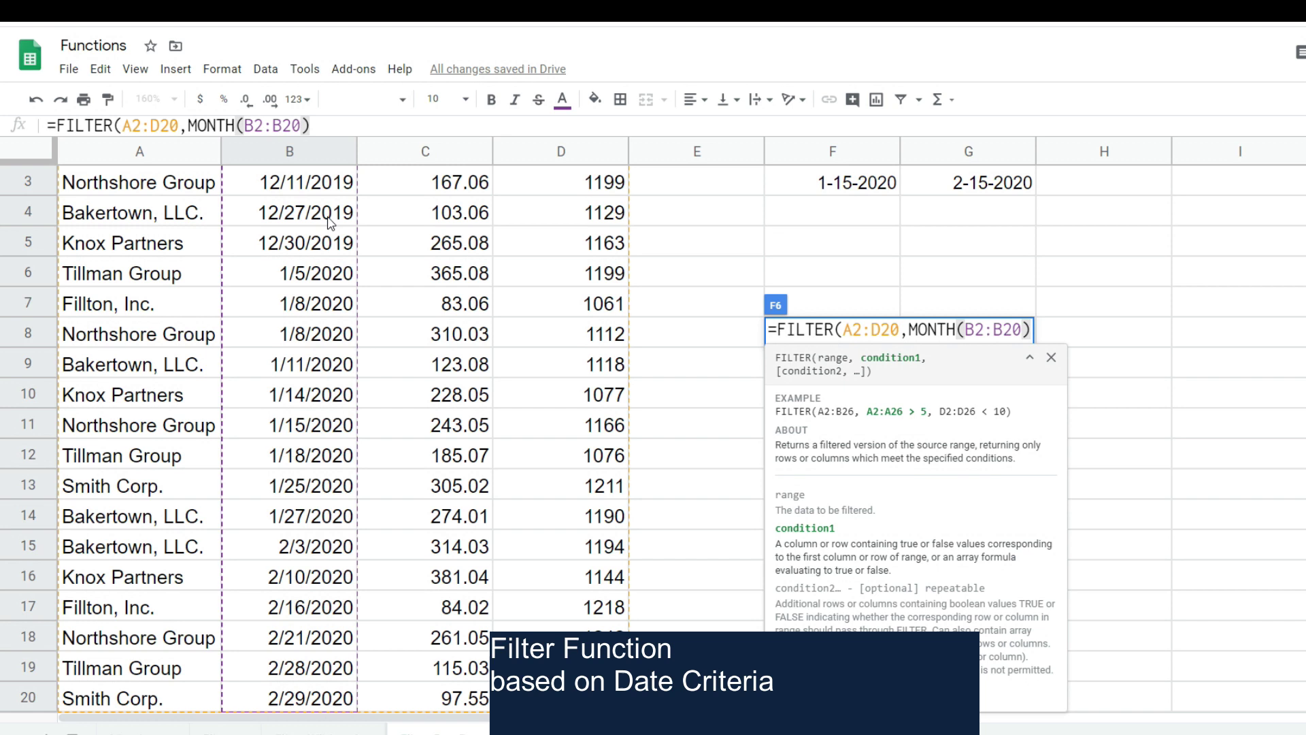
text(=)
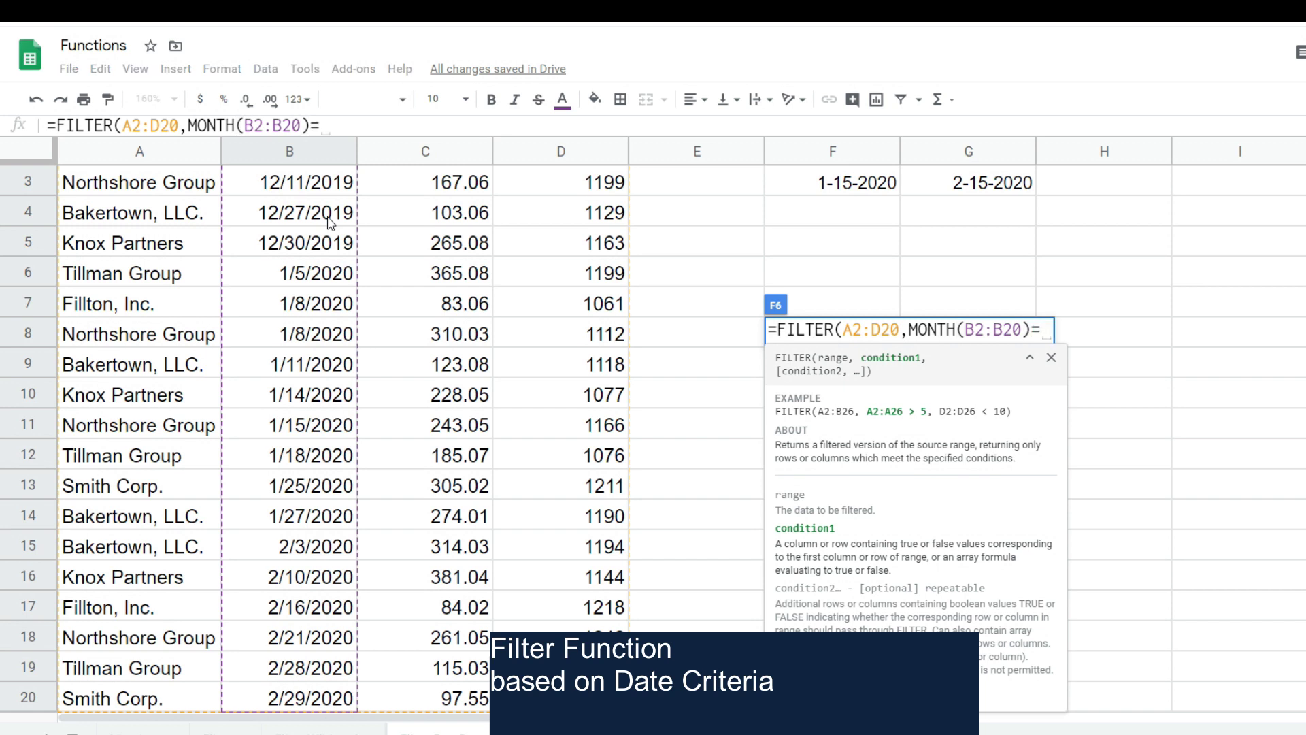
text(1)
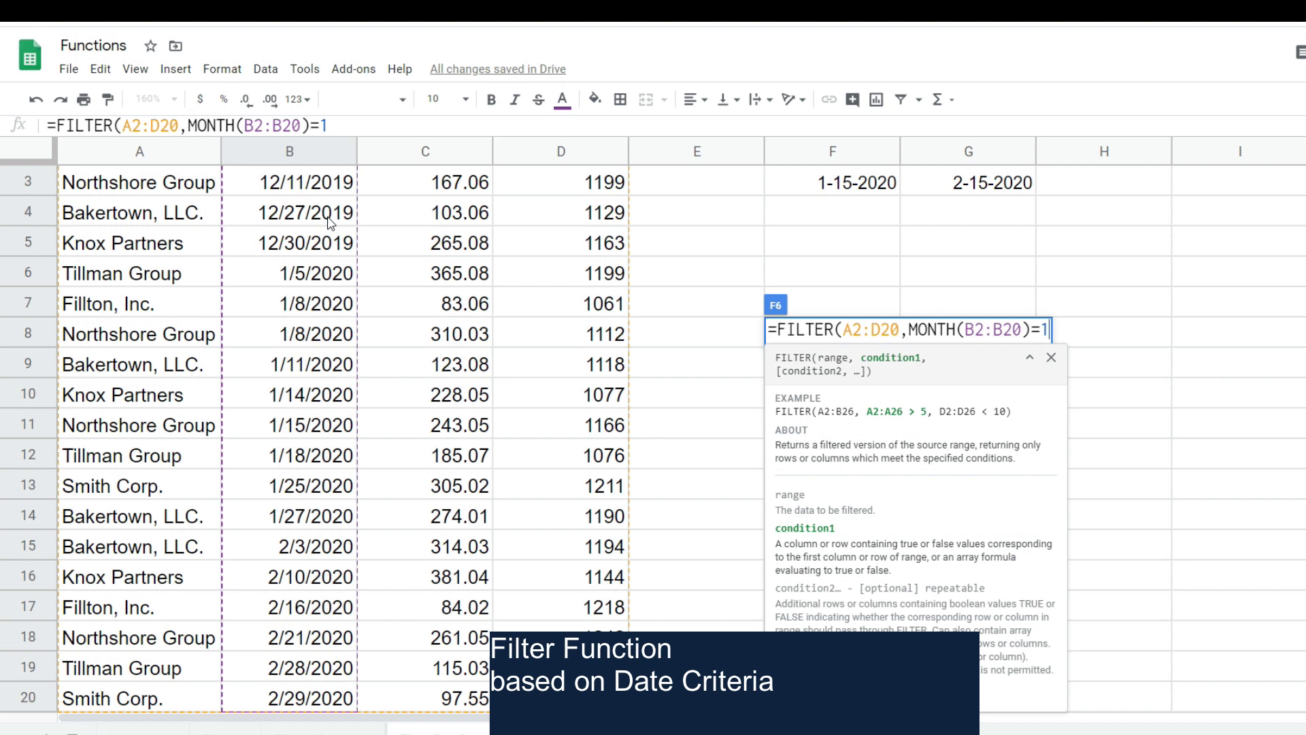
text())
key(Return)
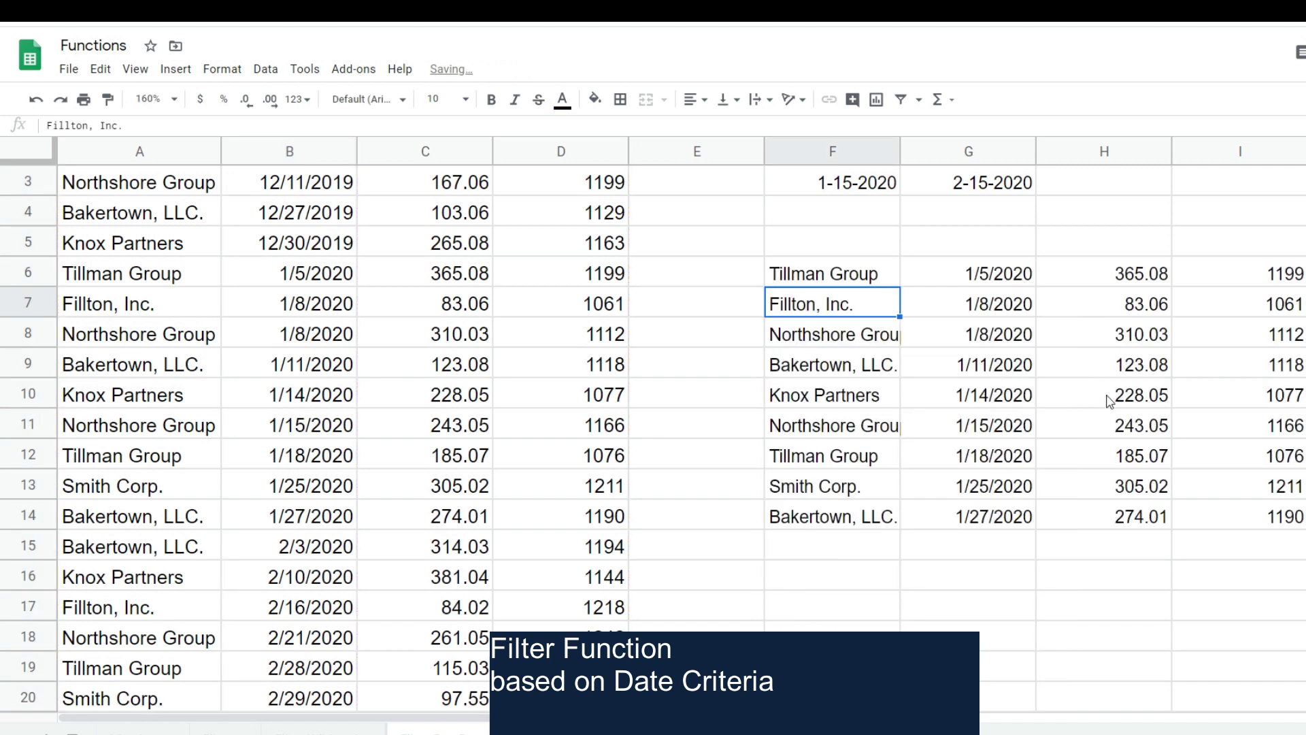
scroll(1109, 401, up, 1)
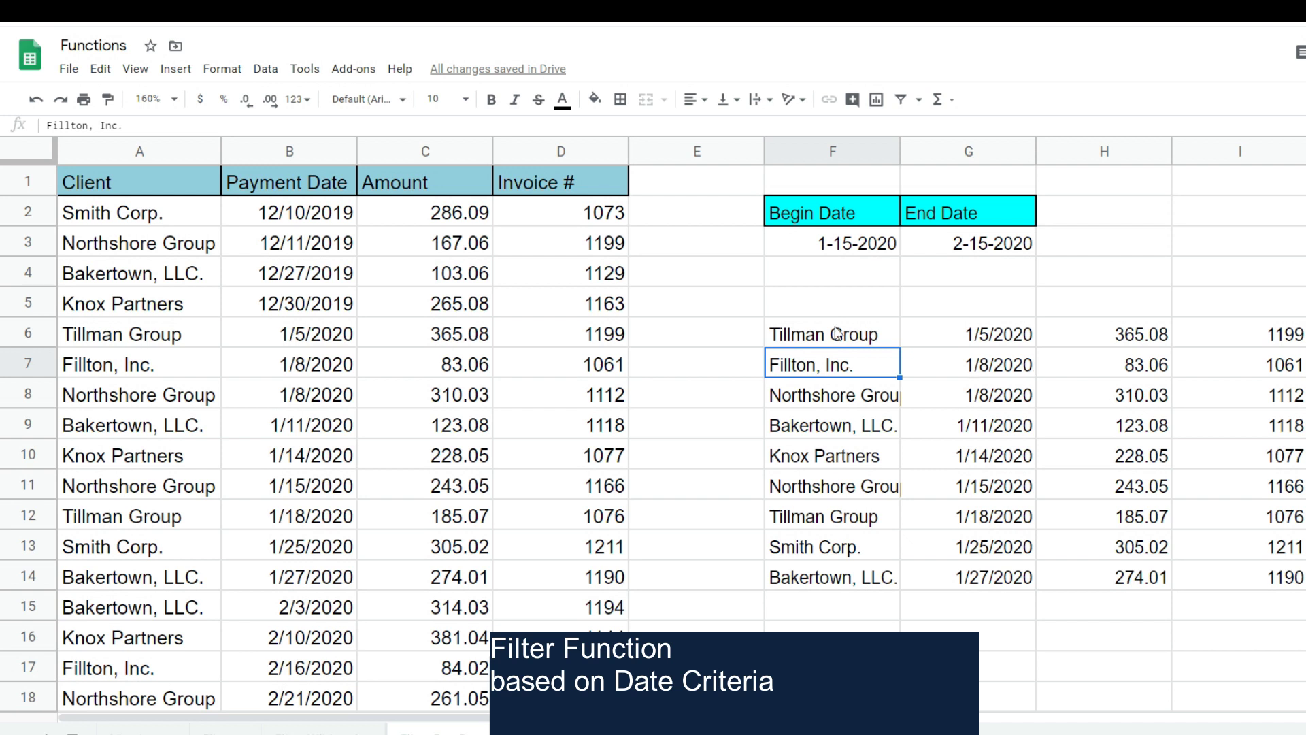
key(Up)
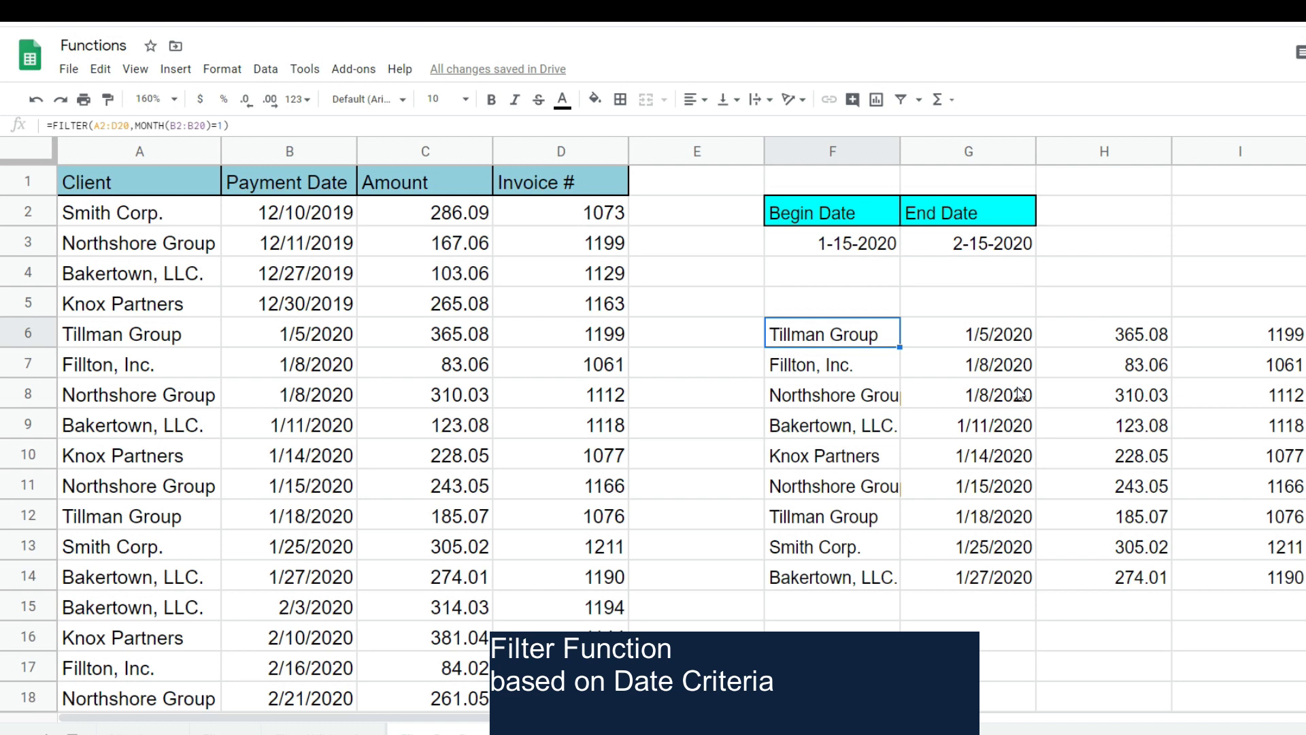
Edit F6's formula, replacing MONTH with Year and the 1 with 2019
key(F2)
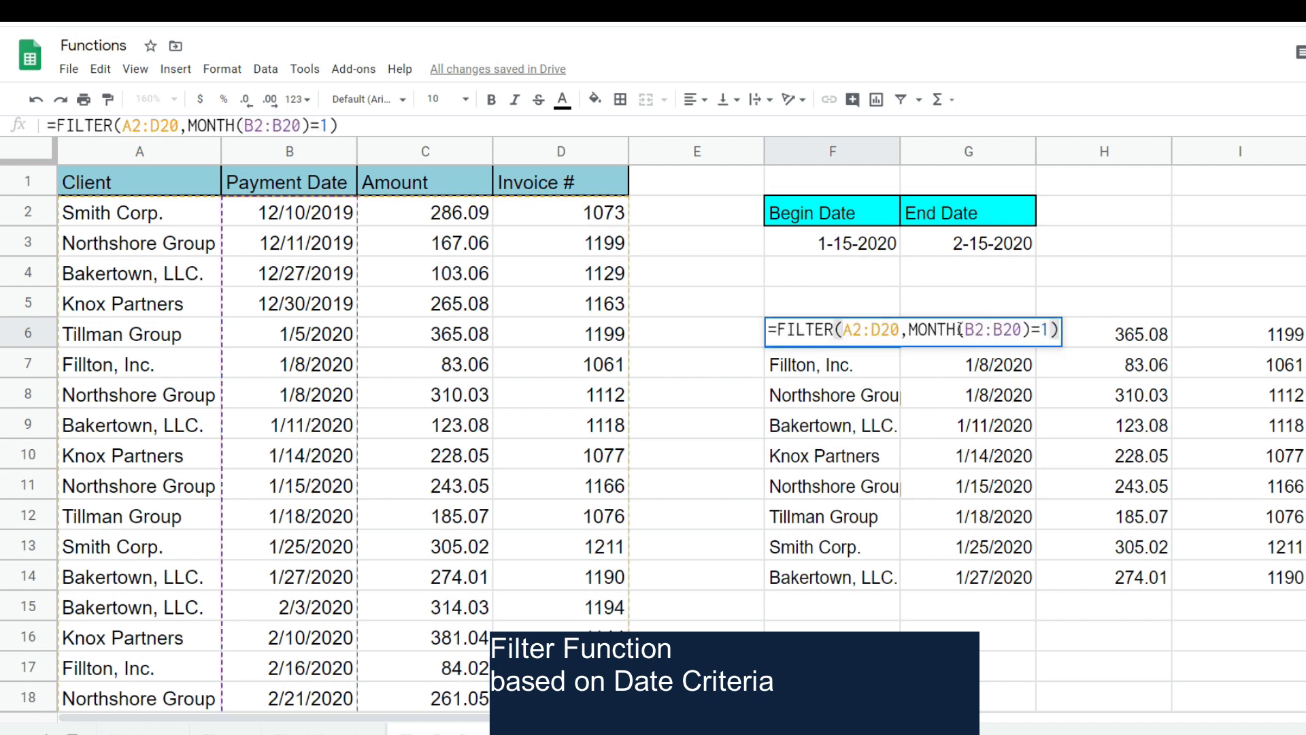
drag(956, 330, 910, 330)
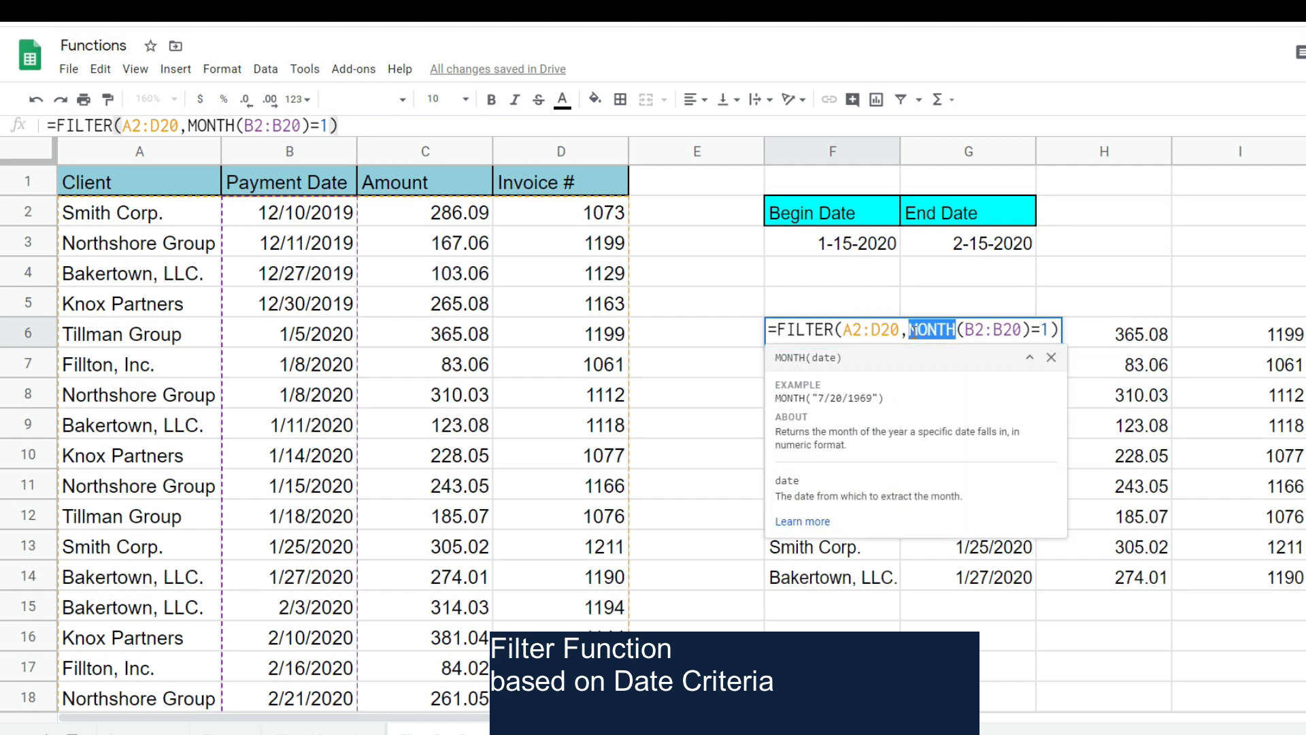
text(Year)
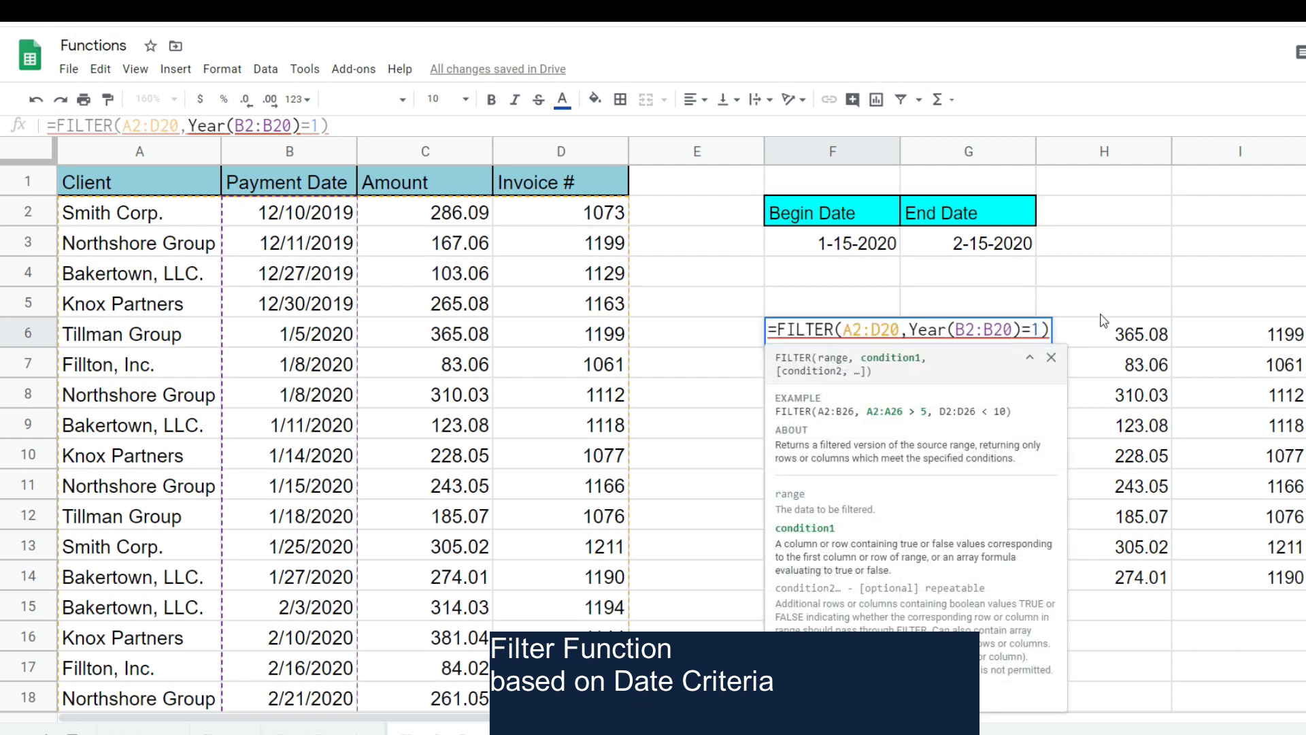
key(BackSpace)
text(2019)
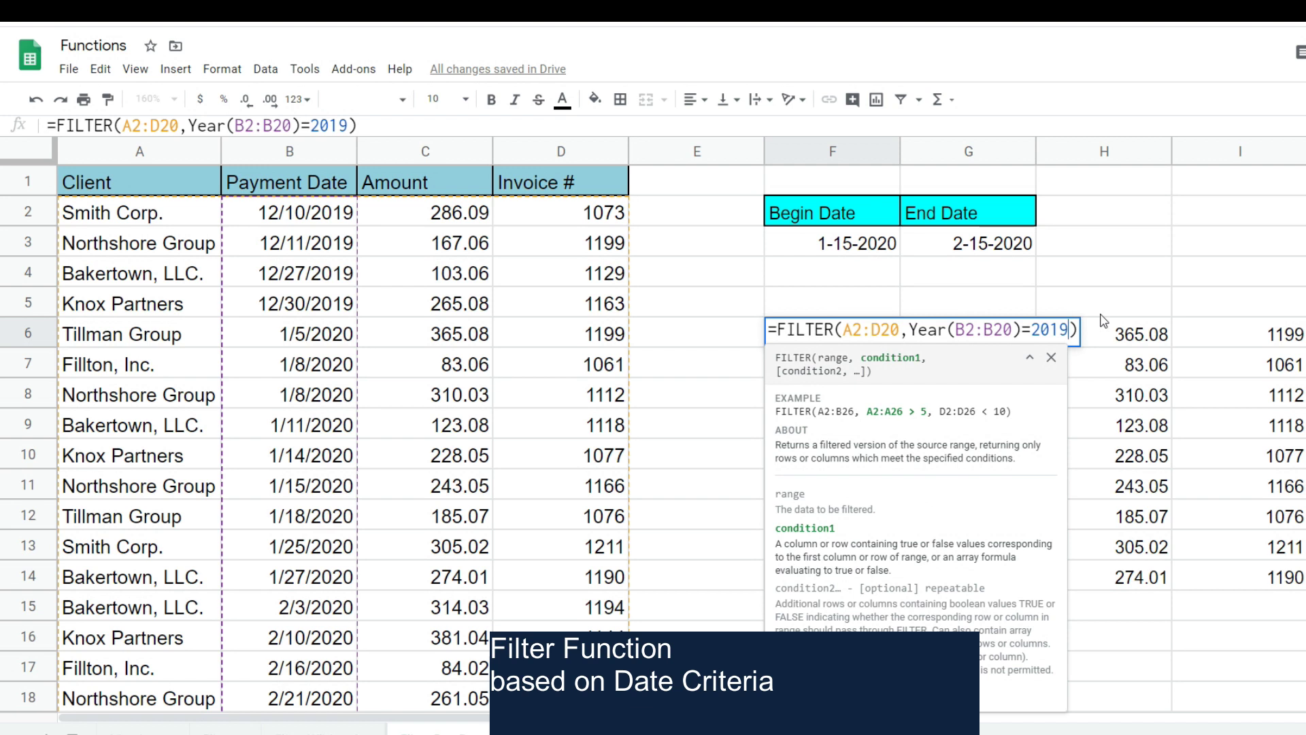
Commit the 2019 year filter and inspect the last returned payment in F9
key(Return)
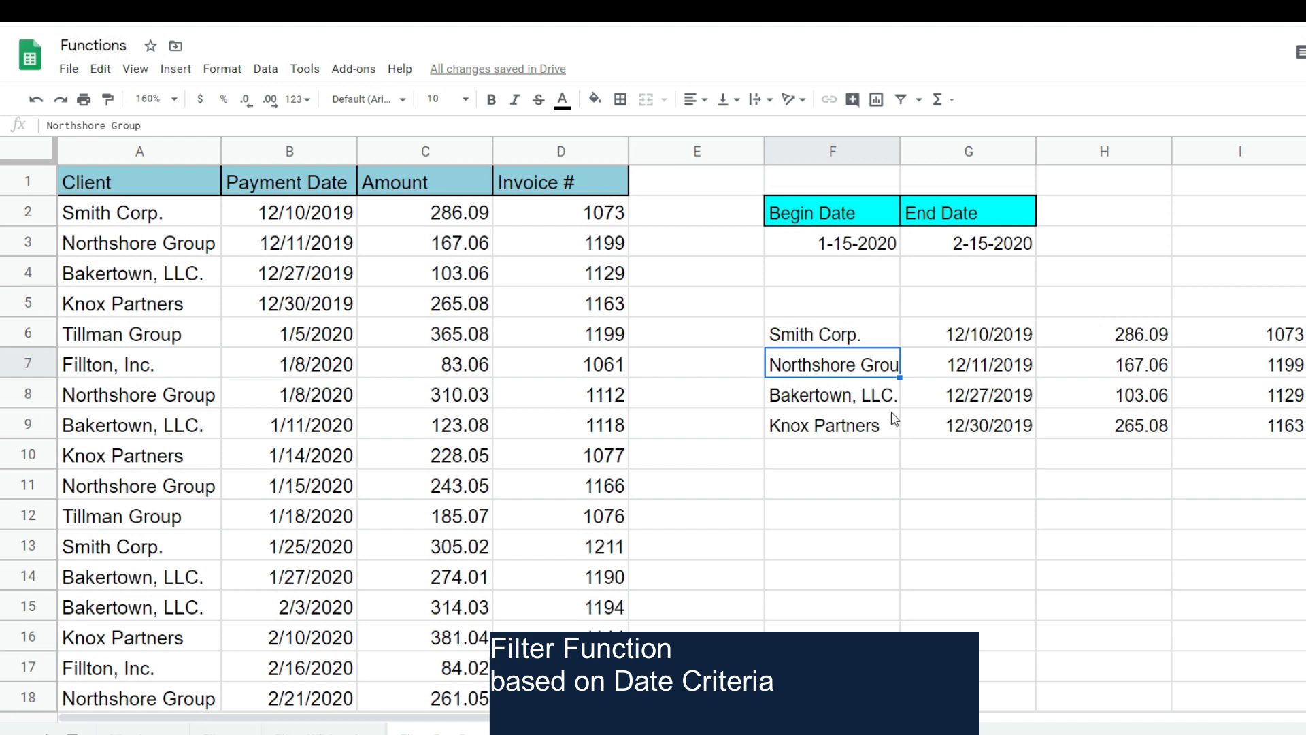
click(848, 430)
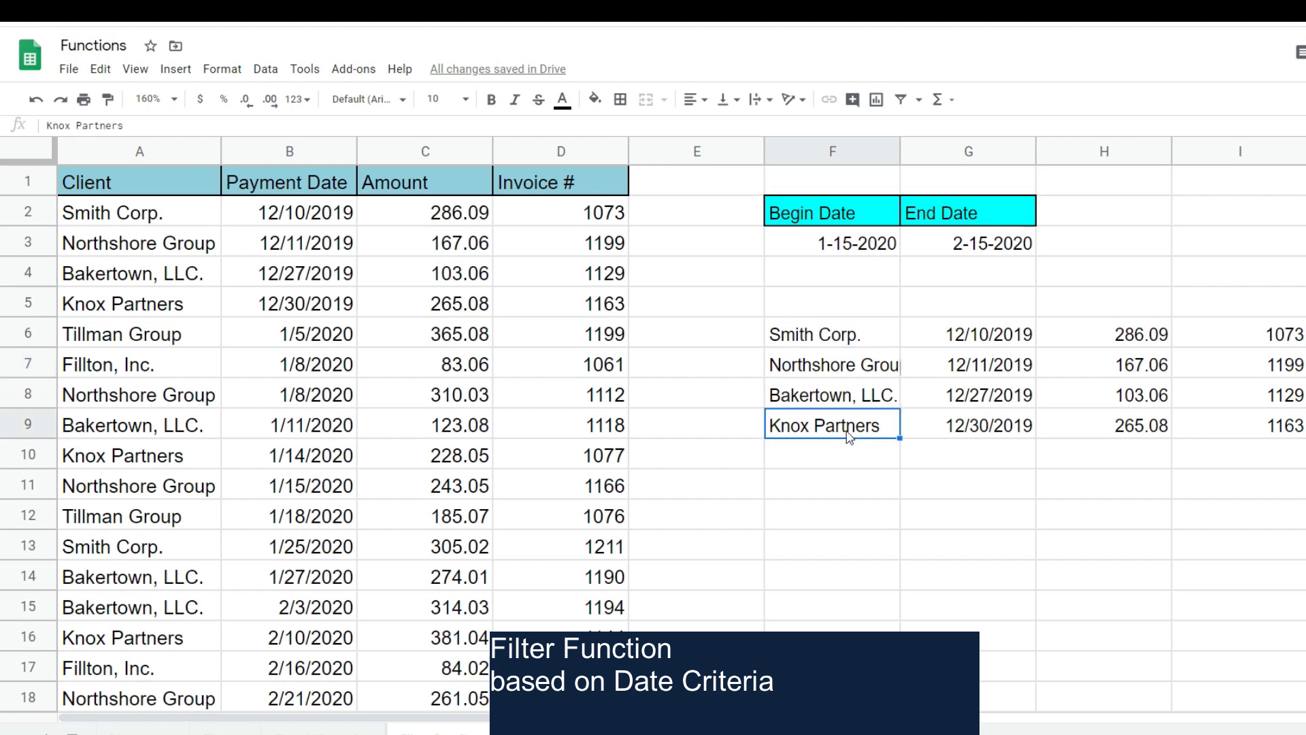